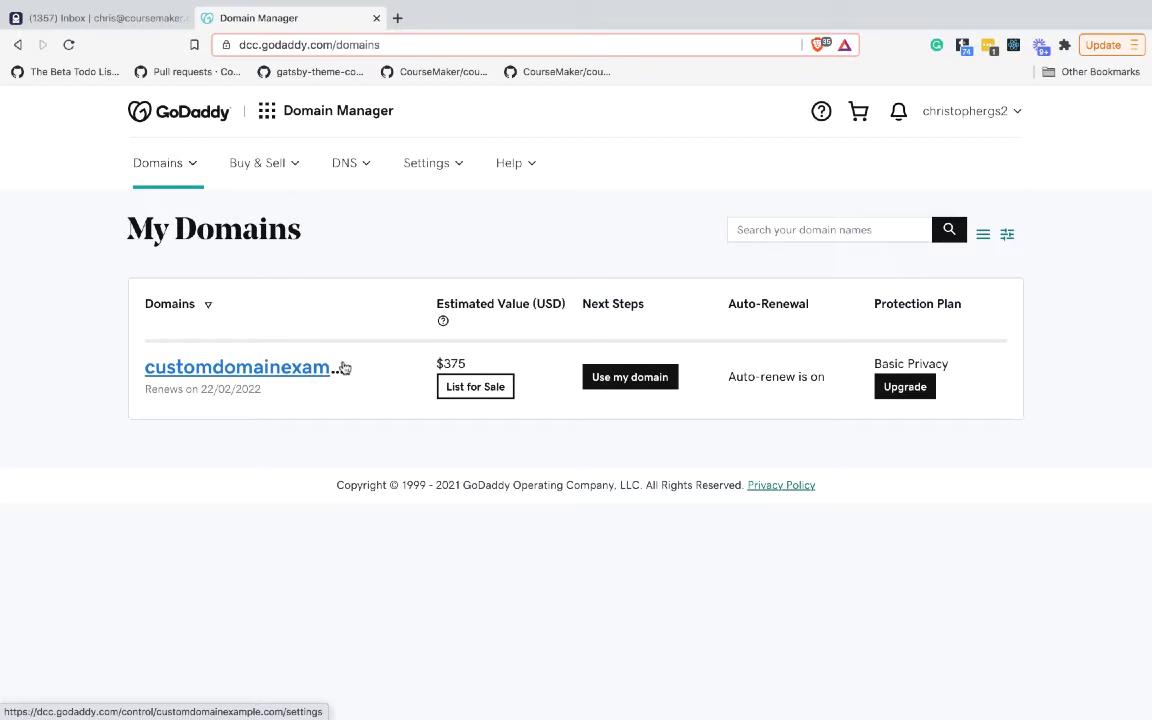
Step: Open the DNS management page for customdomainexample.com from its domain settings
click(190, 168)
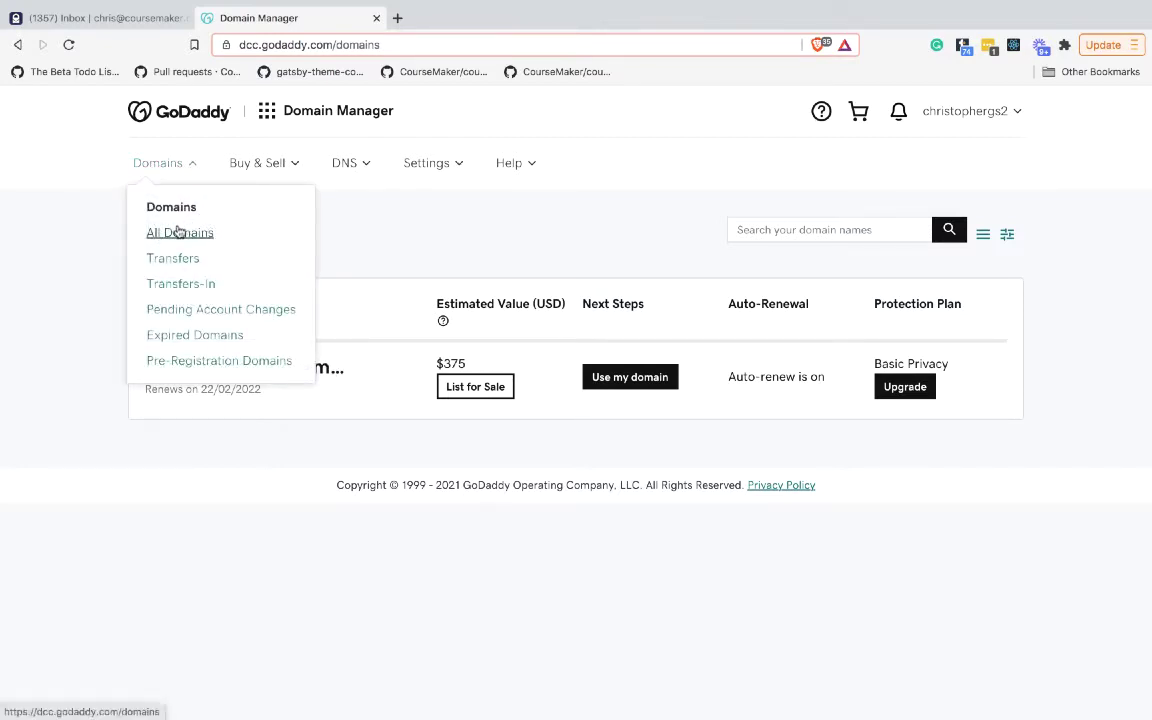
click(111, 251)
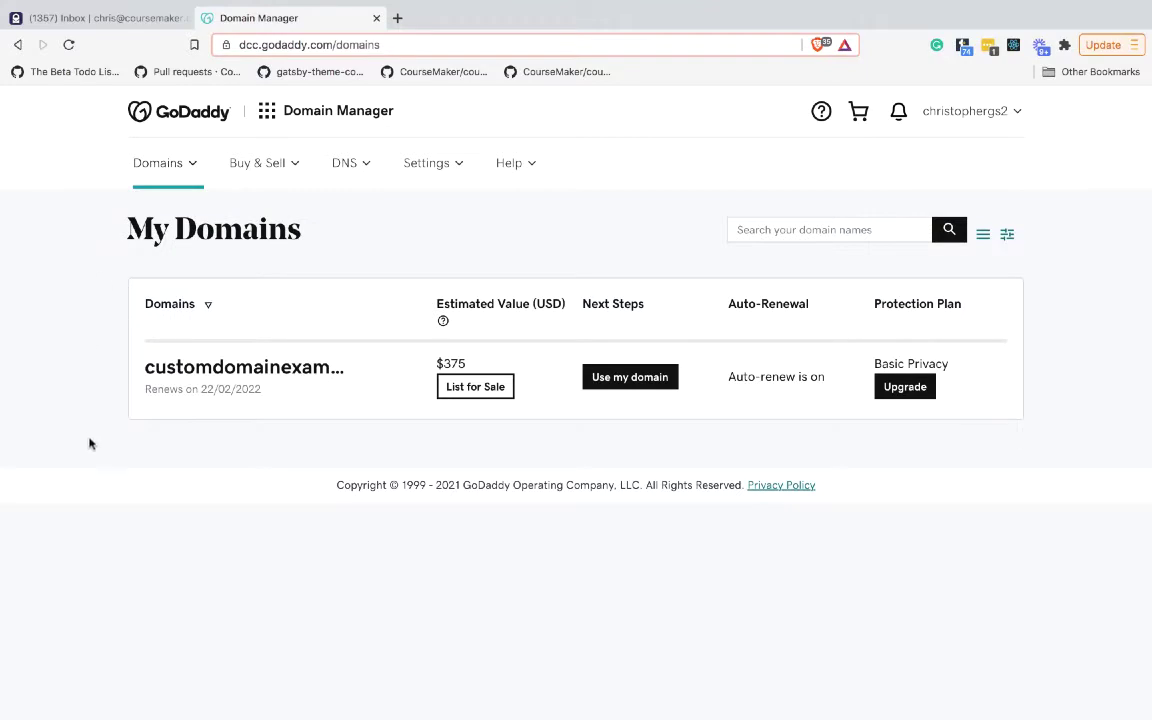
click(210, 372)
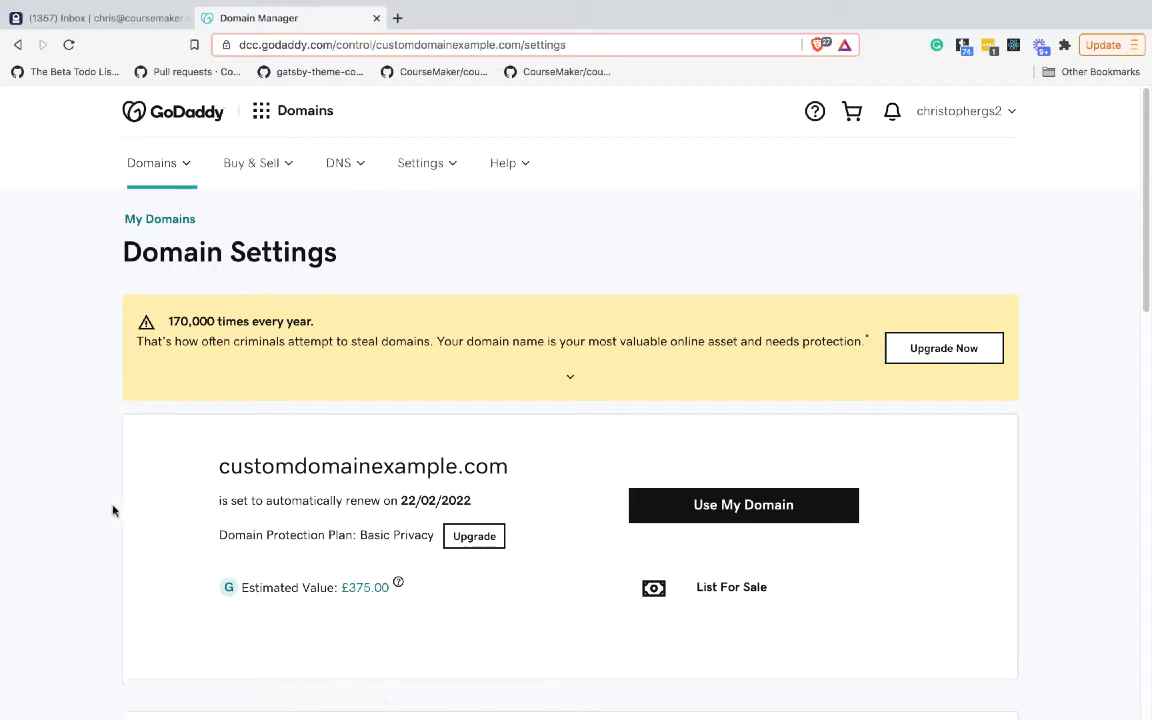
scroll(113, 511, down, 10)
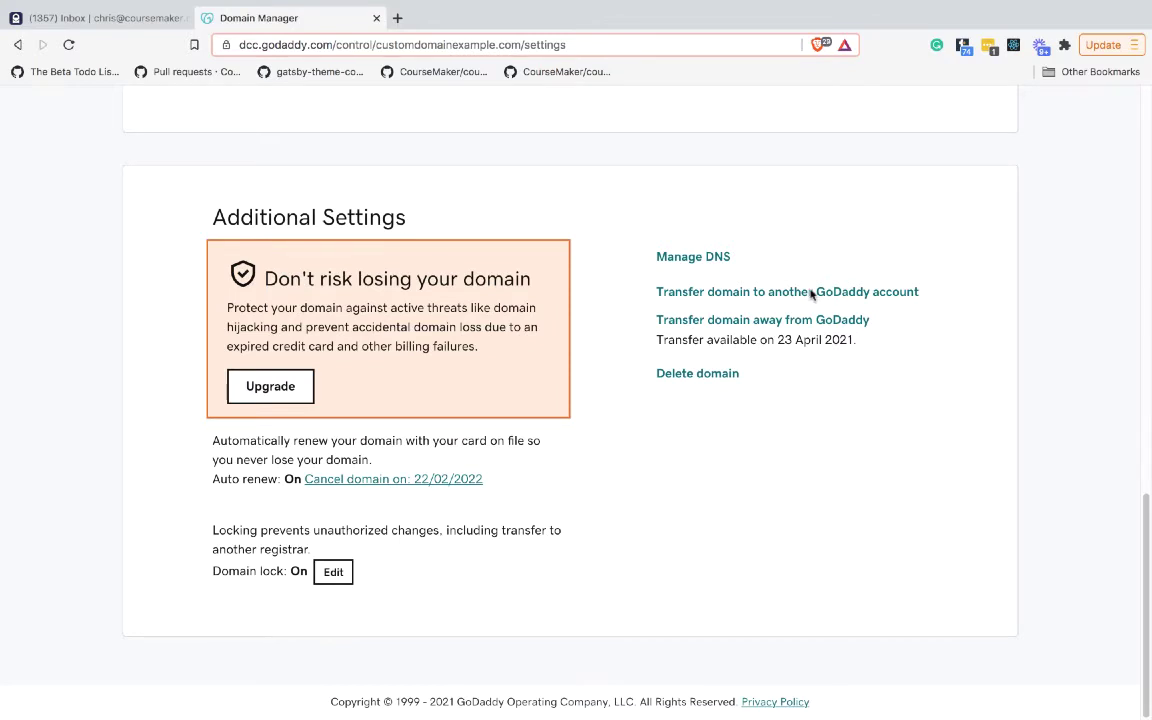
click(693, 259)
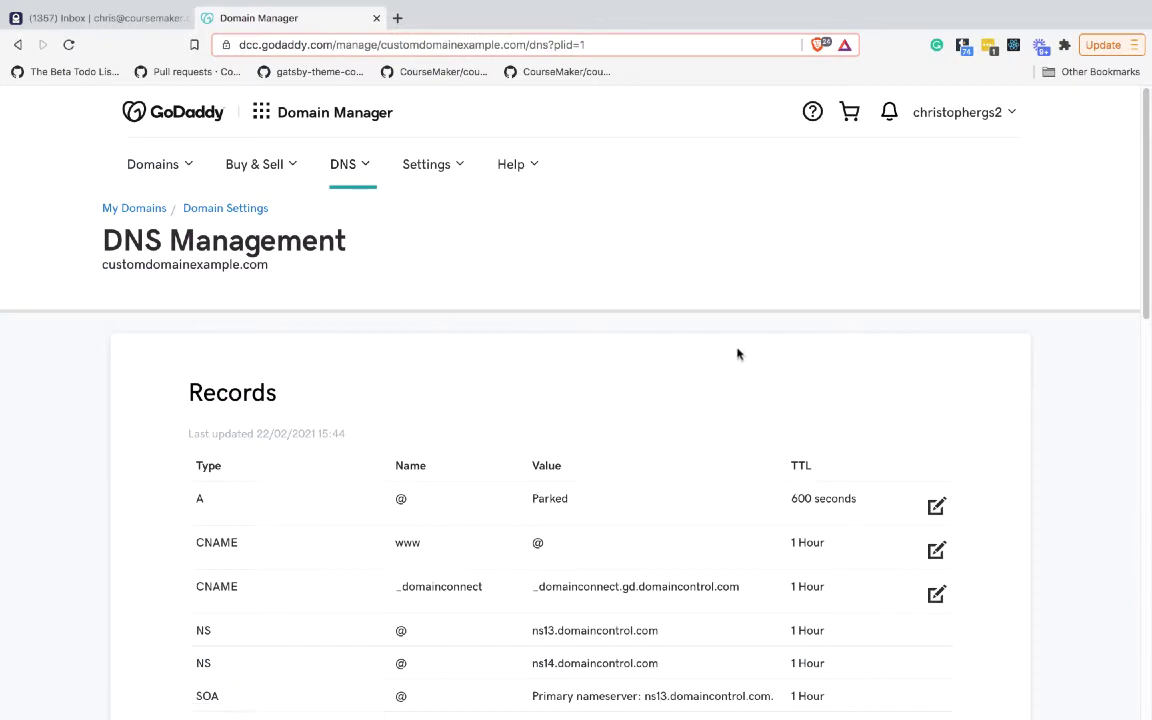
Step: Examine the domain's DNS records, especially the name and value of the www CNAME record
scroll(738, 354, down, 1)
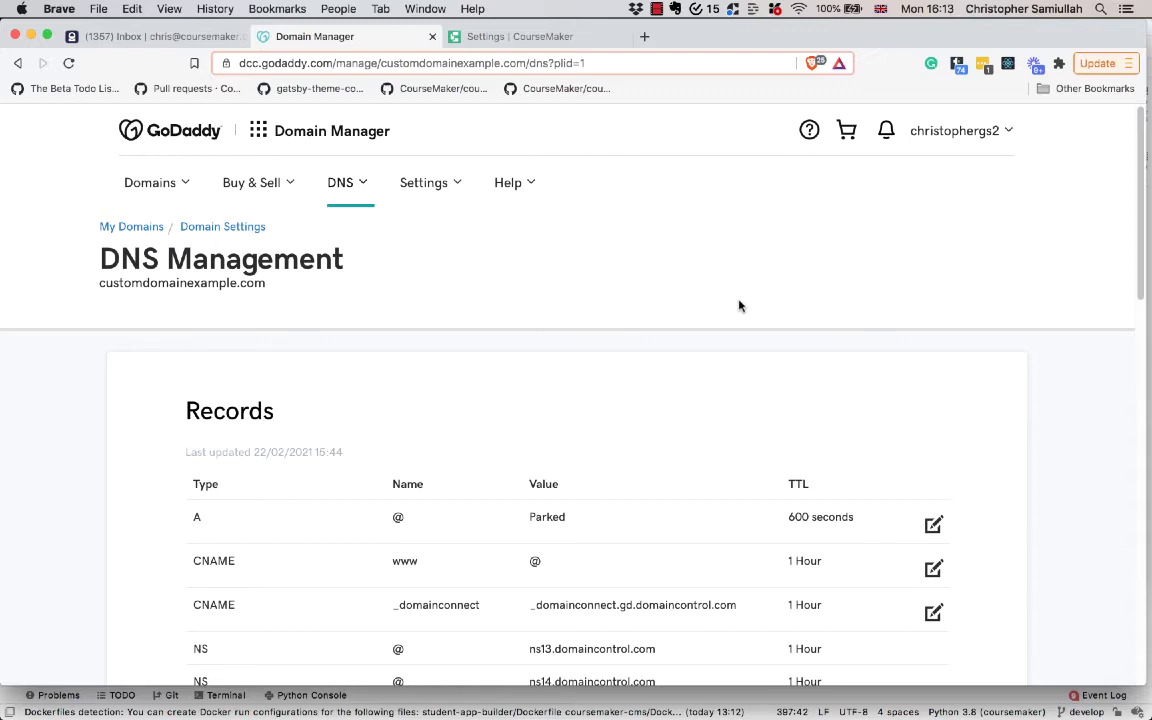
scroll(437, 432, down, 2)
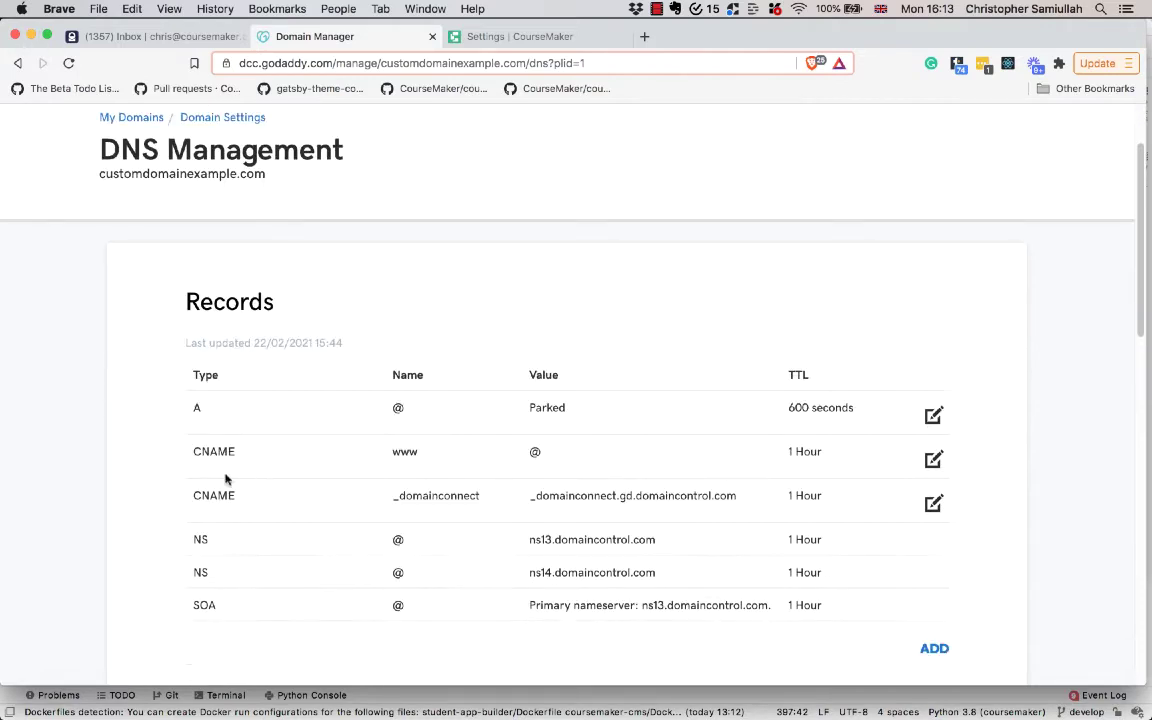
double_click(400, 453)
click(555, 458)
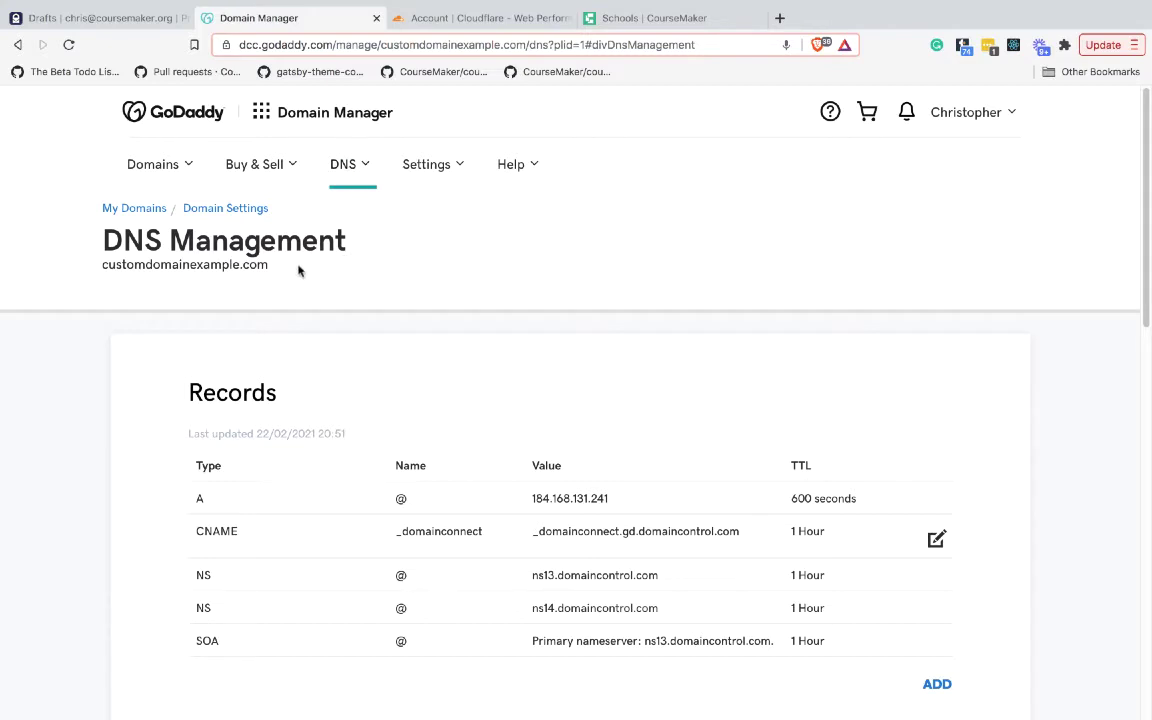
Step: Copy the domain name customdomainexample.com, switch to Cloudflare and add it there as a new site
drag(298, 267, 87, 265)
right_click(131, 259)
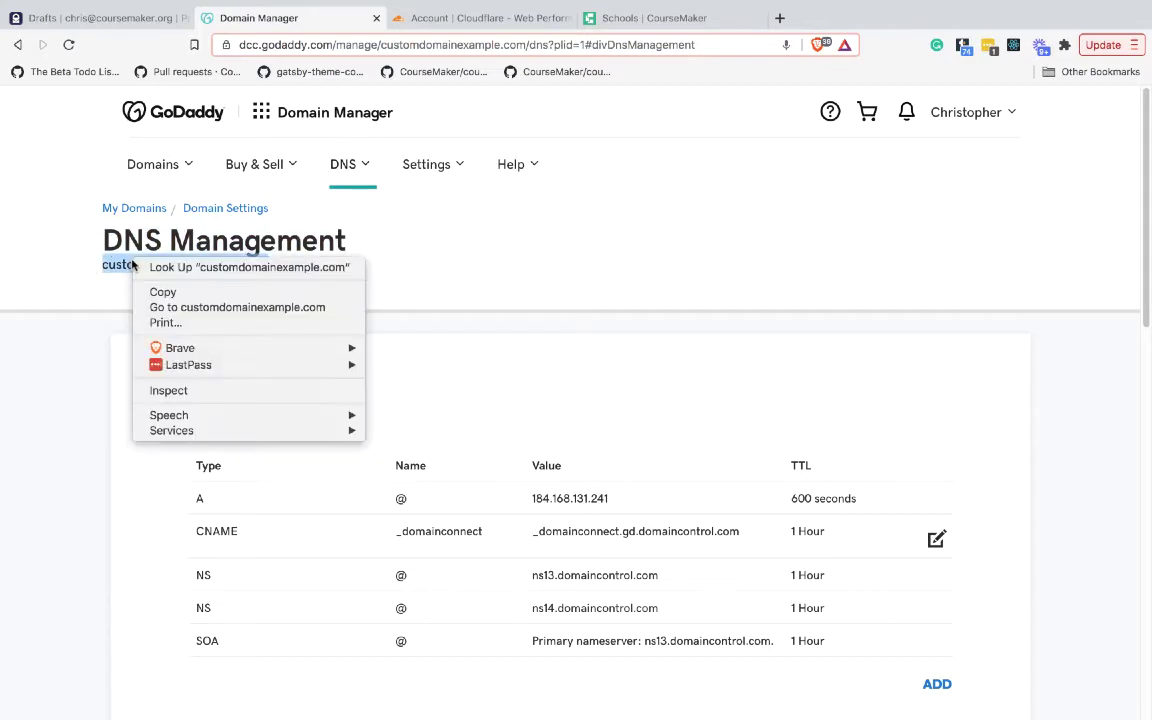
click(155, 291)
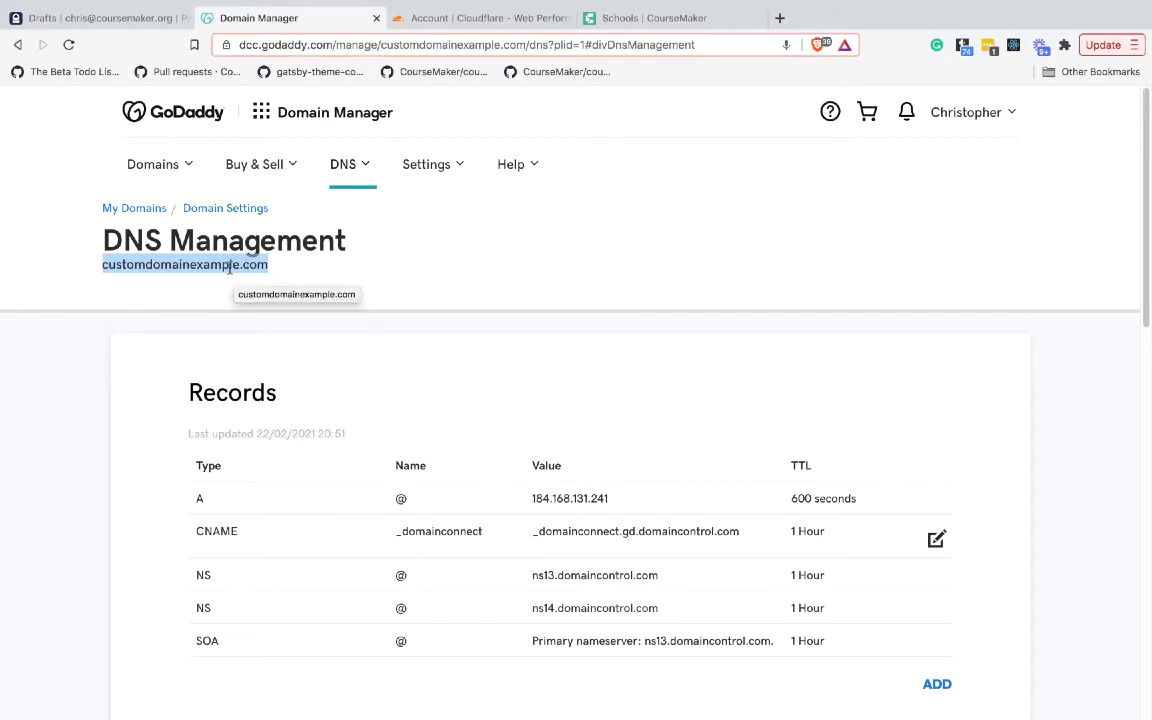
click(495, 19)
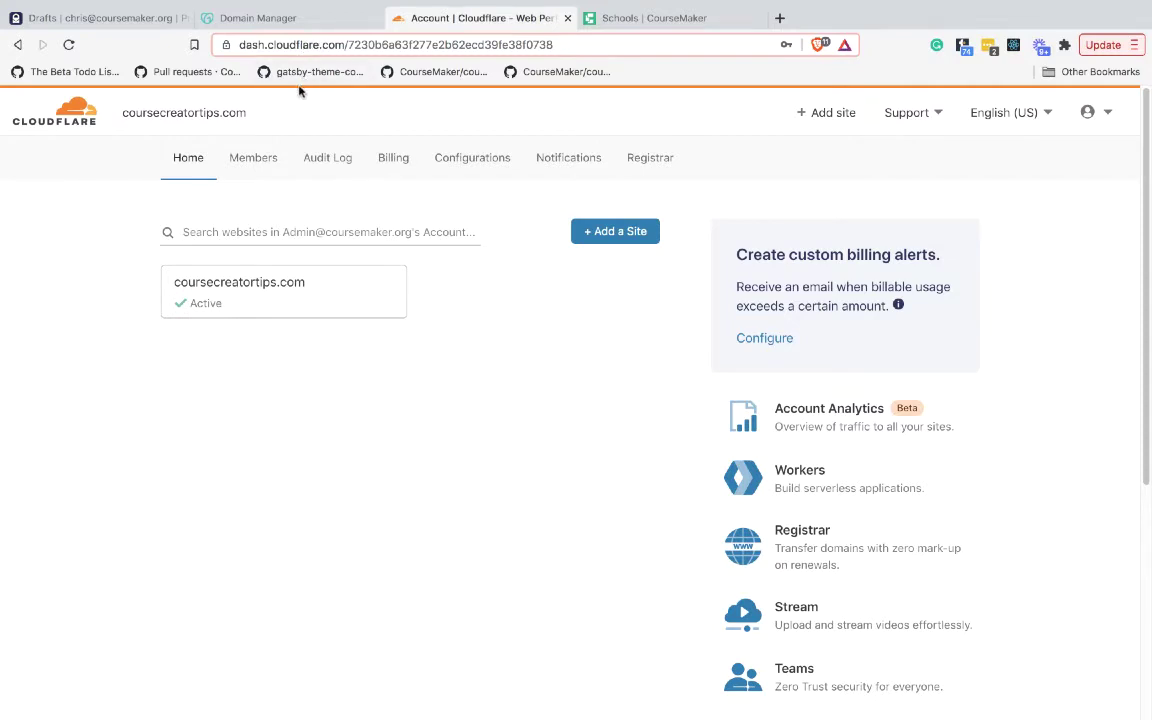
click(630, 234)
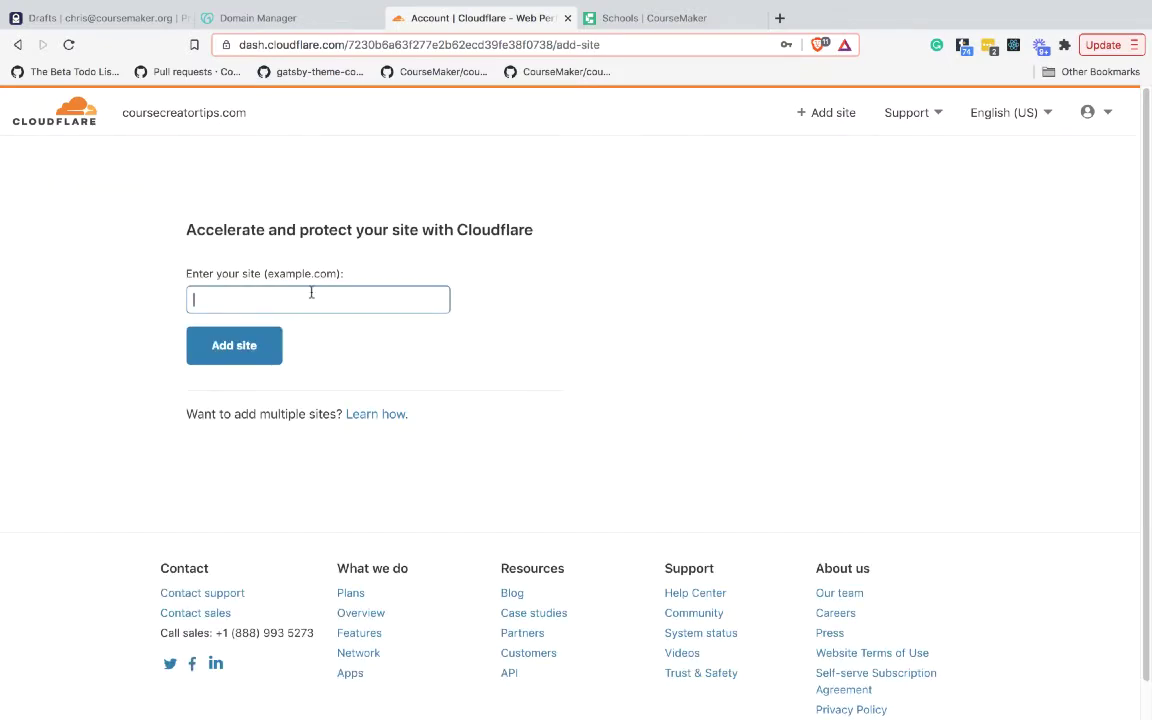
key(ctrl+v)
click(234, 349)
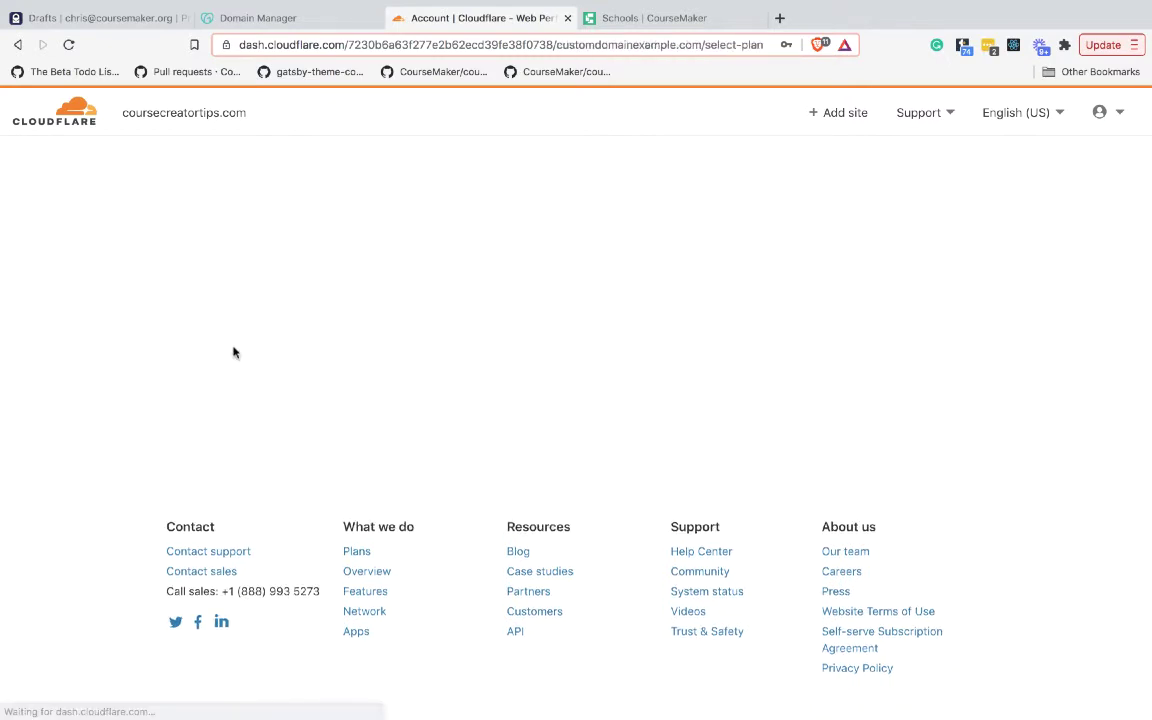
Step: Choose the Free $0 plan for the new site and continue the setup
scroll(118, 396, down, 3)
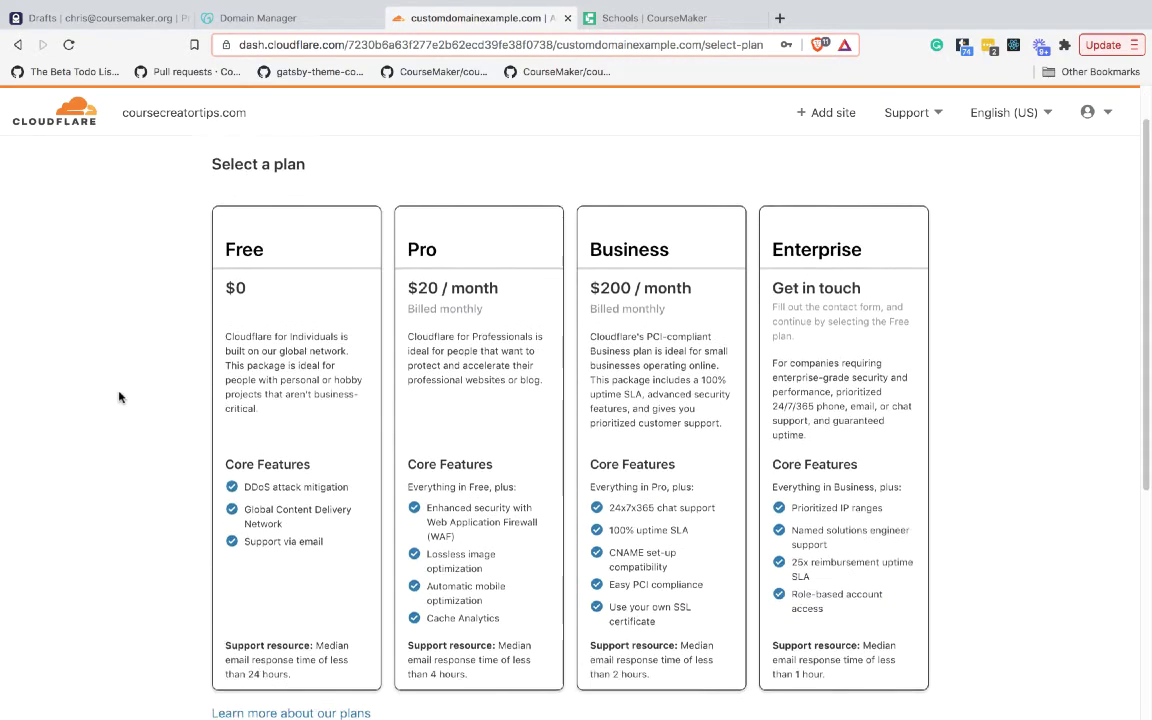
scroll(185, 357, up, 3)
scroll(274, 470, down, 2)
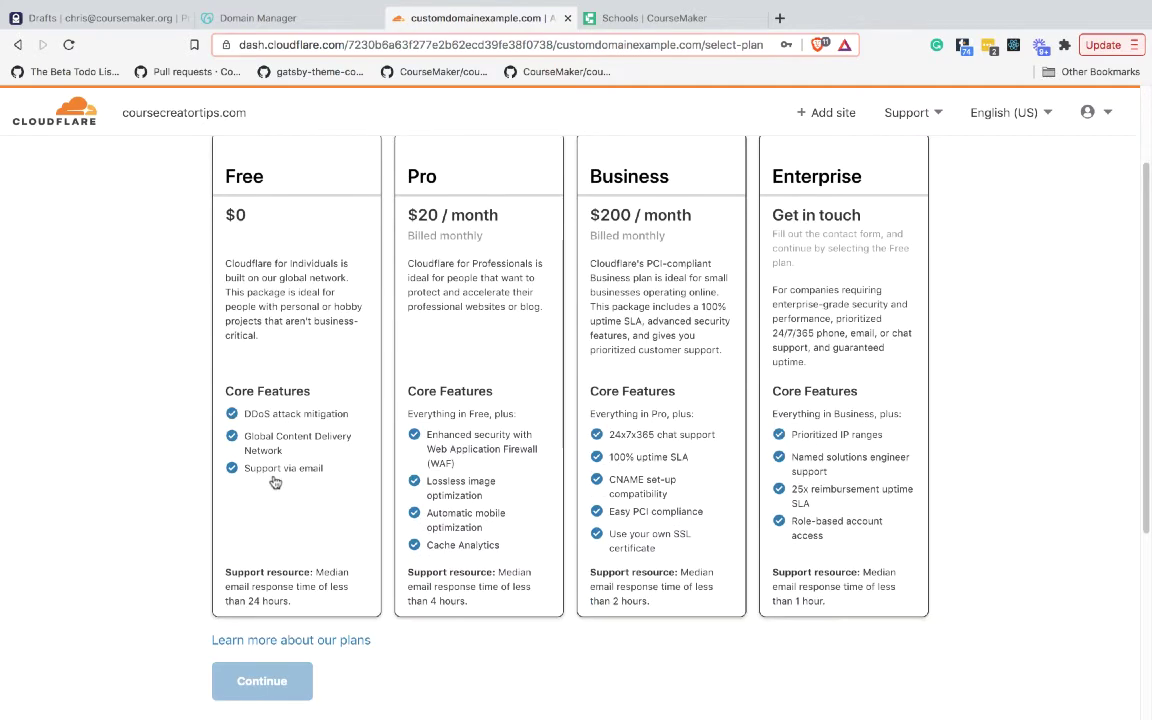
click(277, 440)
scroll(170, 531, down, 2)
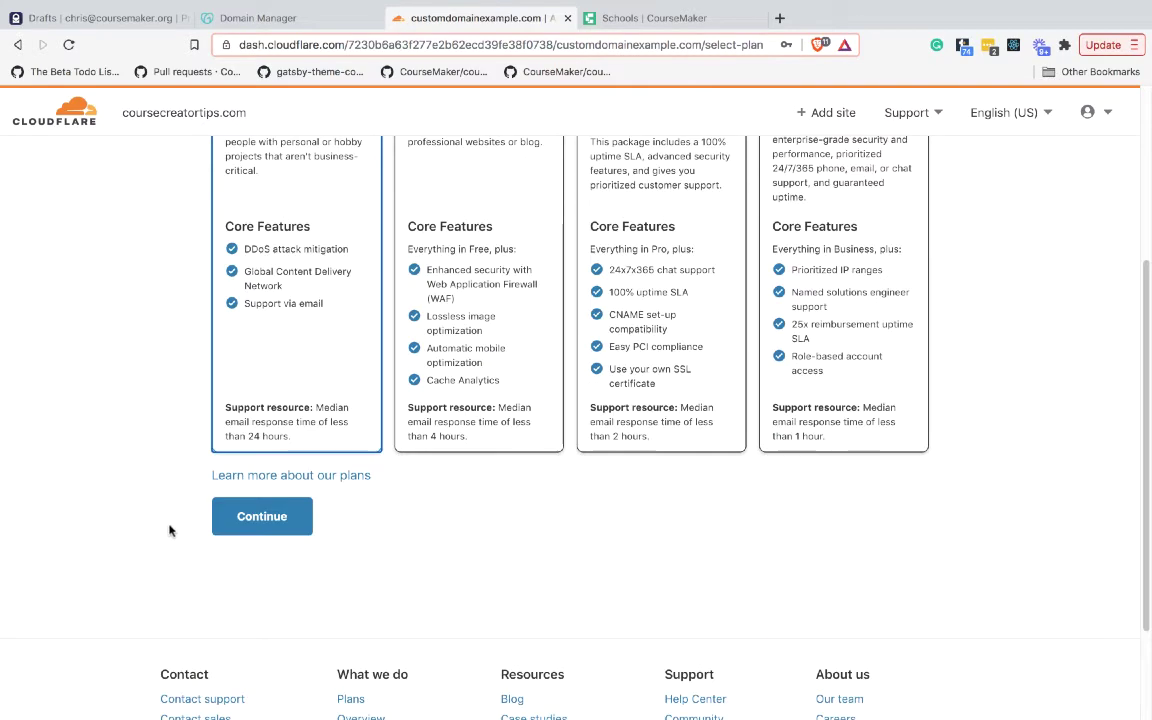
click(255, 518)
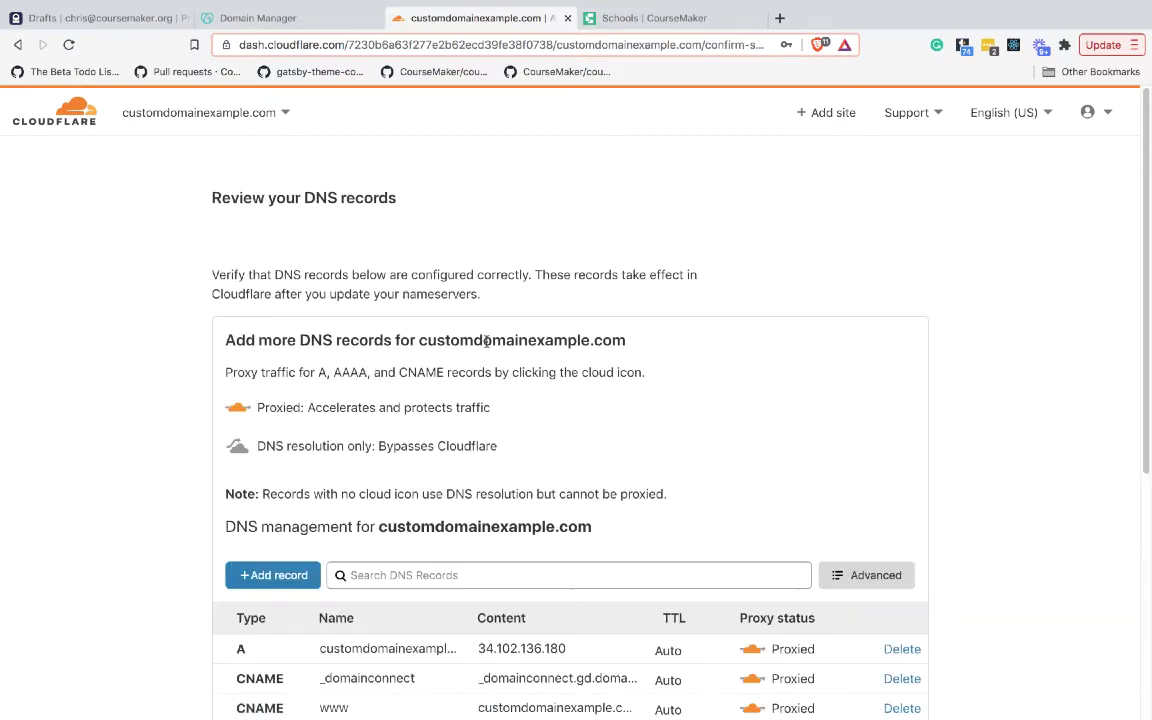
Step: Review the imported DNS records for customdomainexample.com and accept them without edits
scroll(487, 342, down, 3)
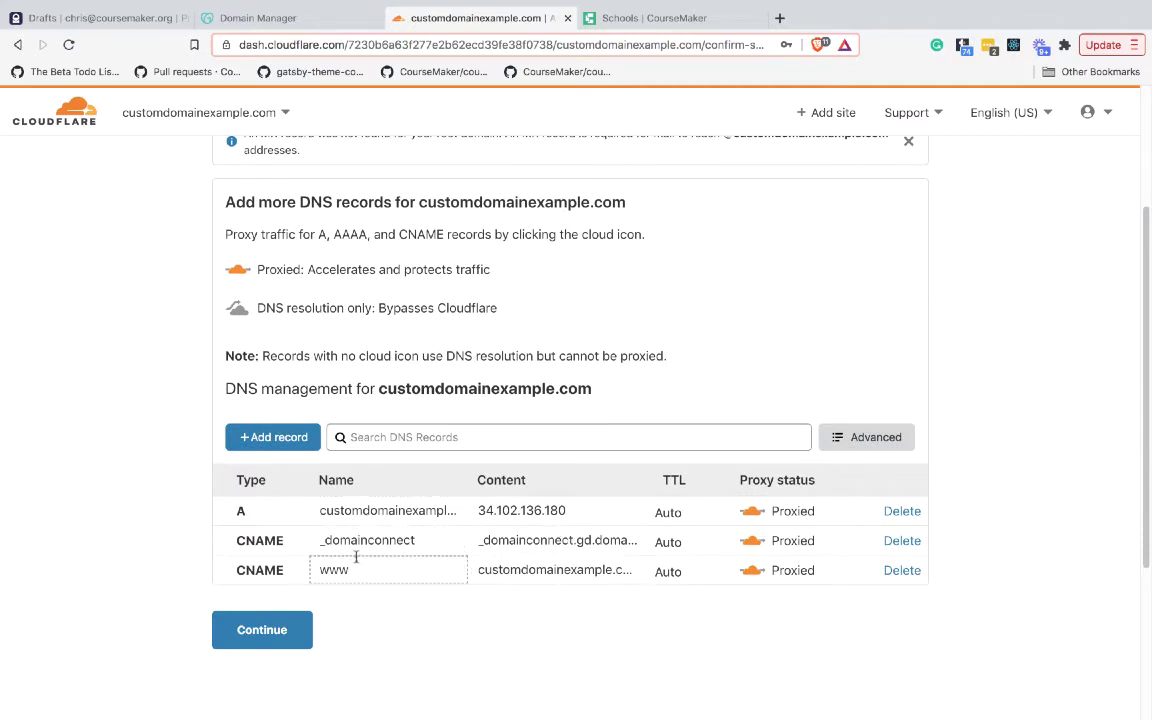
scroll(366, 568, down, 3)
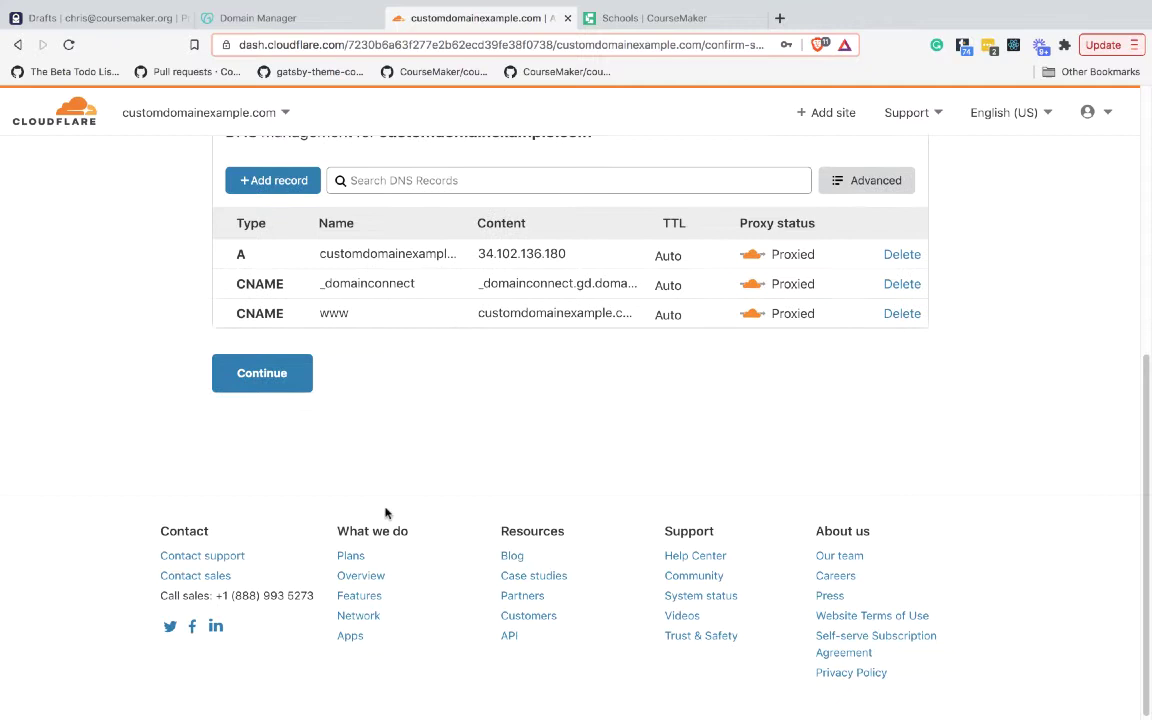
click(244, 375)
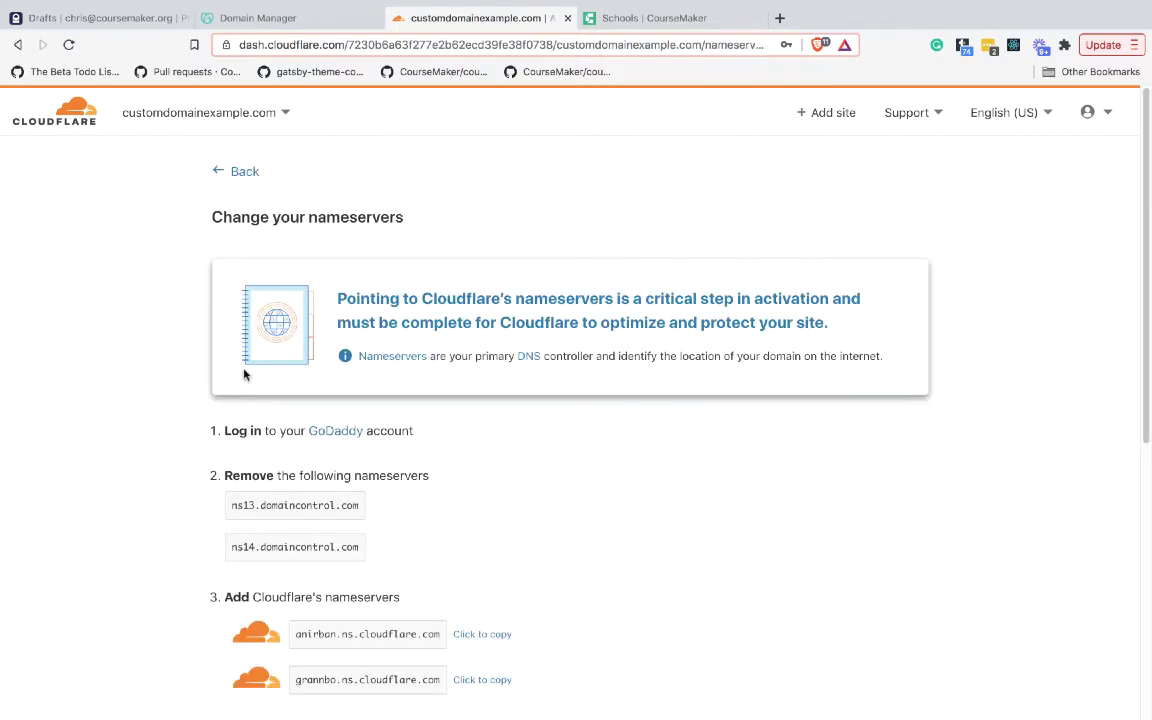
Step: Review the nameserver change instructions and copy Cloudflare's first nameserver, anirban.ns.cloudflare.com
scroll(21, 423, down, 1)
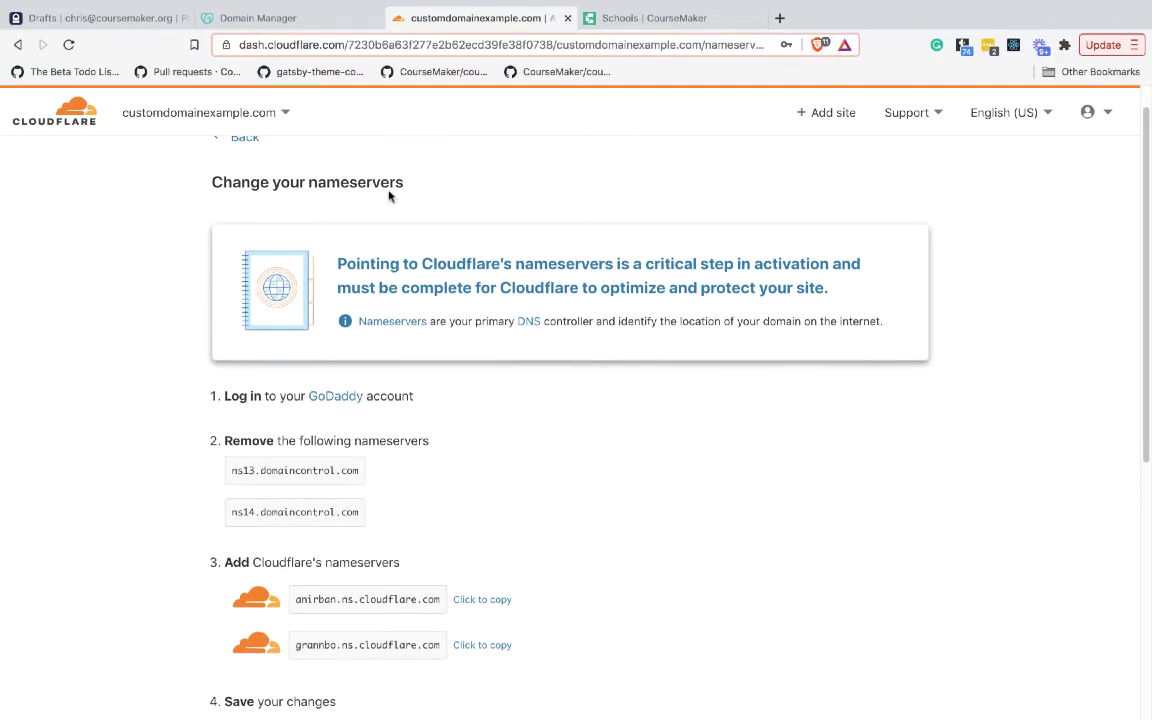
scroll(424, 419, down, 1)
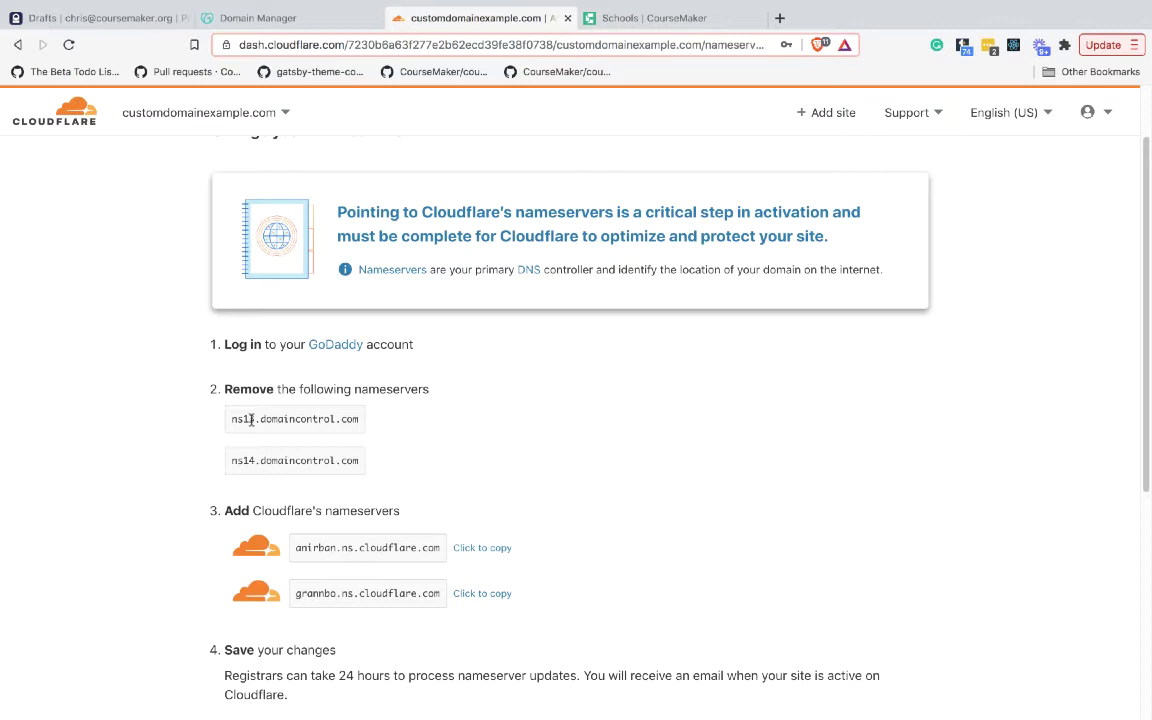
scroll(172, 458, down, 1)
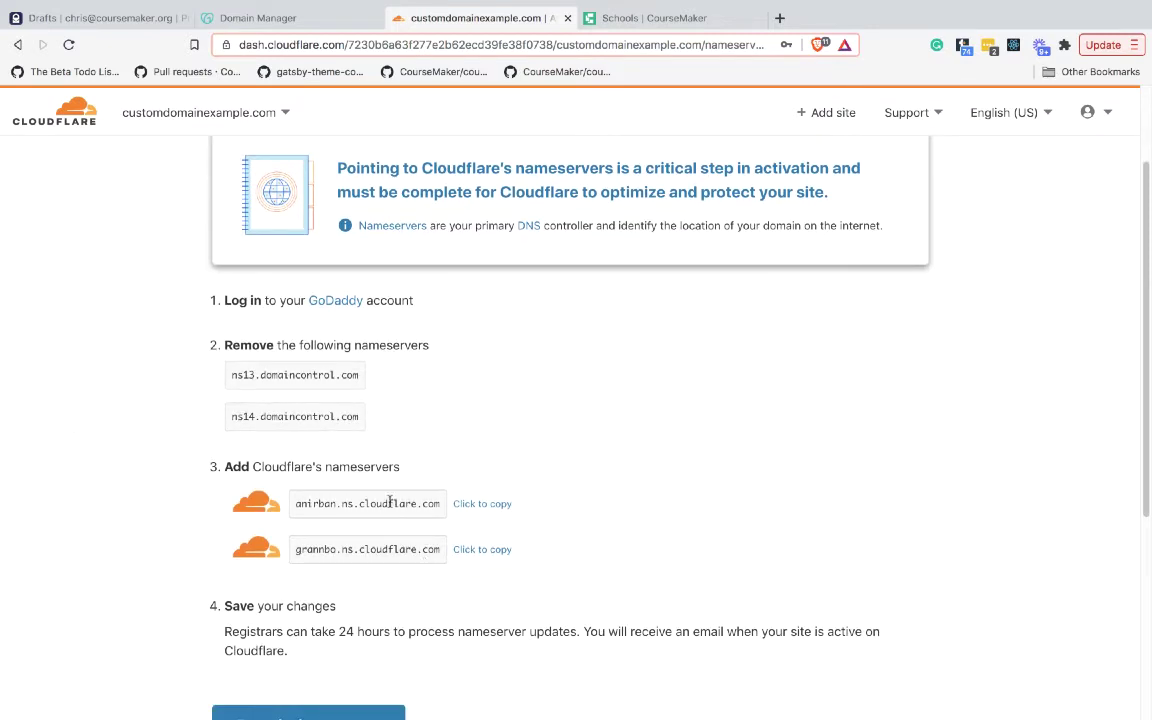
click(486, 505)
Step: Switch to GoDaddy and start changing the domain's default nameservers, choosing to enter custom ones
click(304, 26)
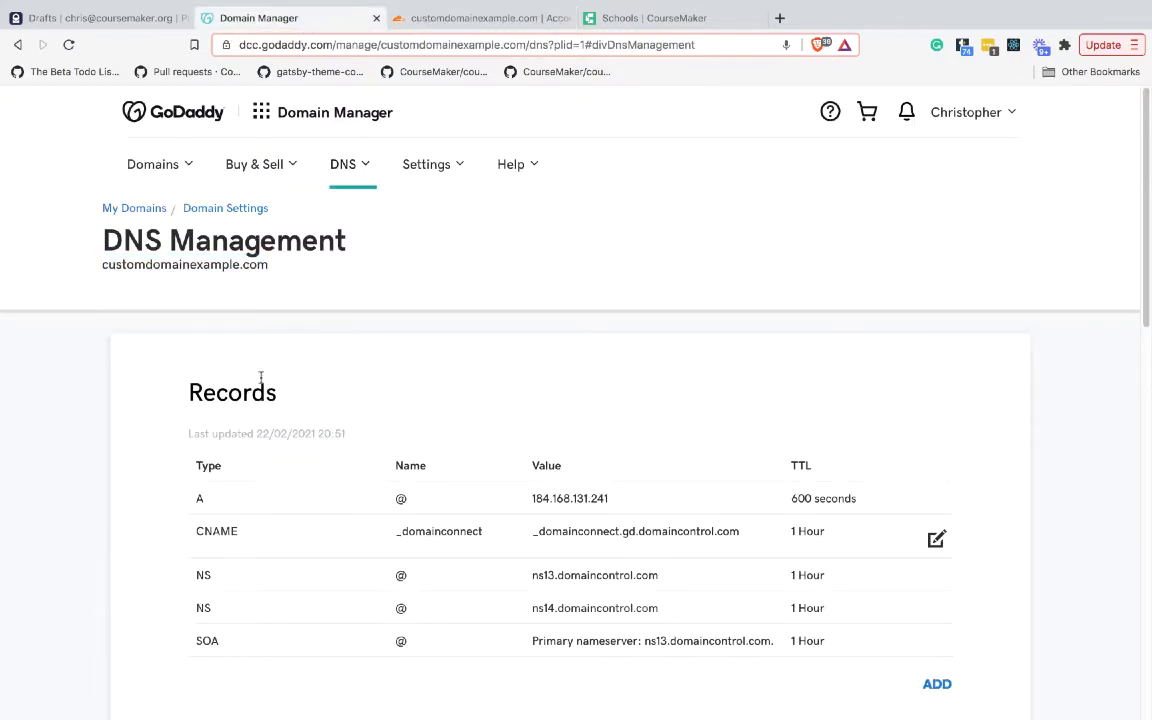
scroll(250, 382, down, 4)
scroll(246, 380, down, 2)
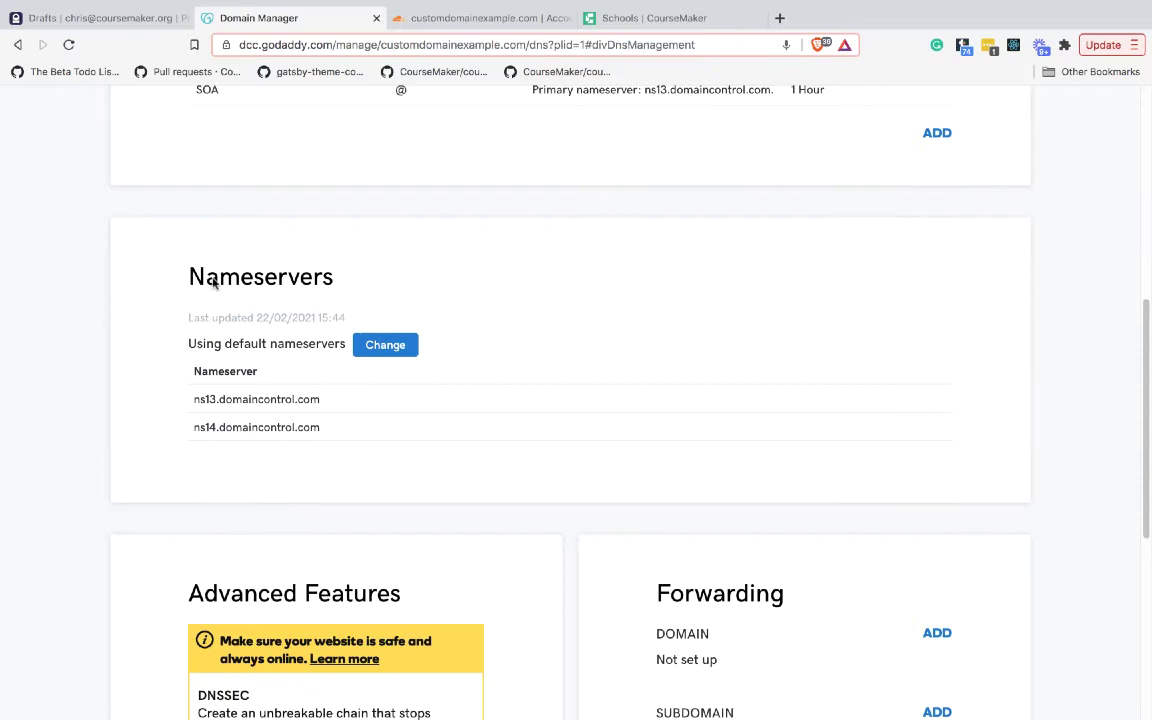
click(384, 345)
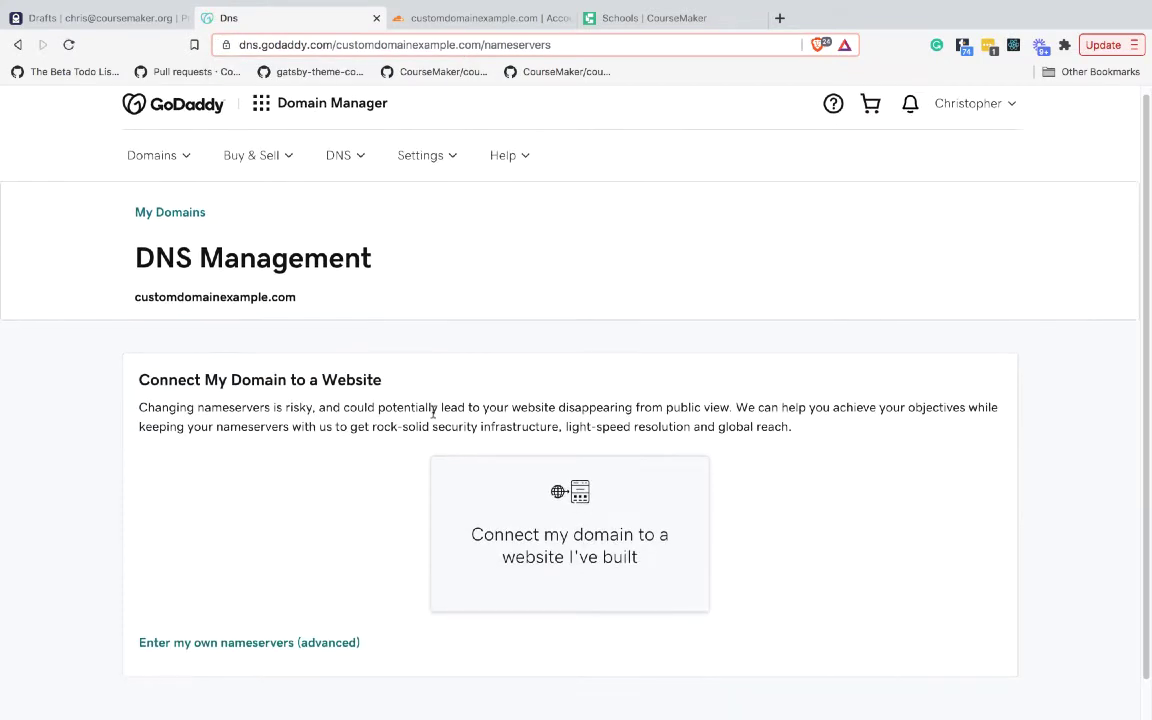
scroll(433, 411, down, 1)
click(230, 606)
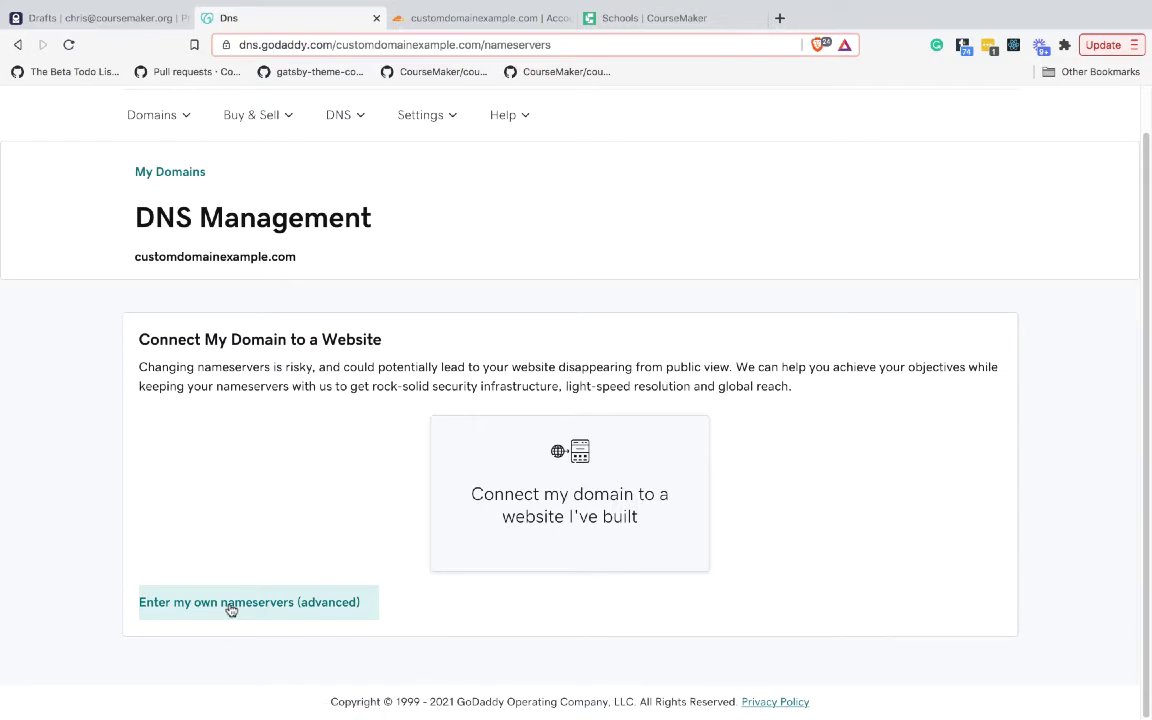
click(230, 606)
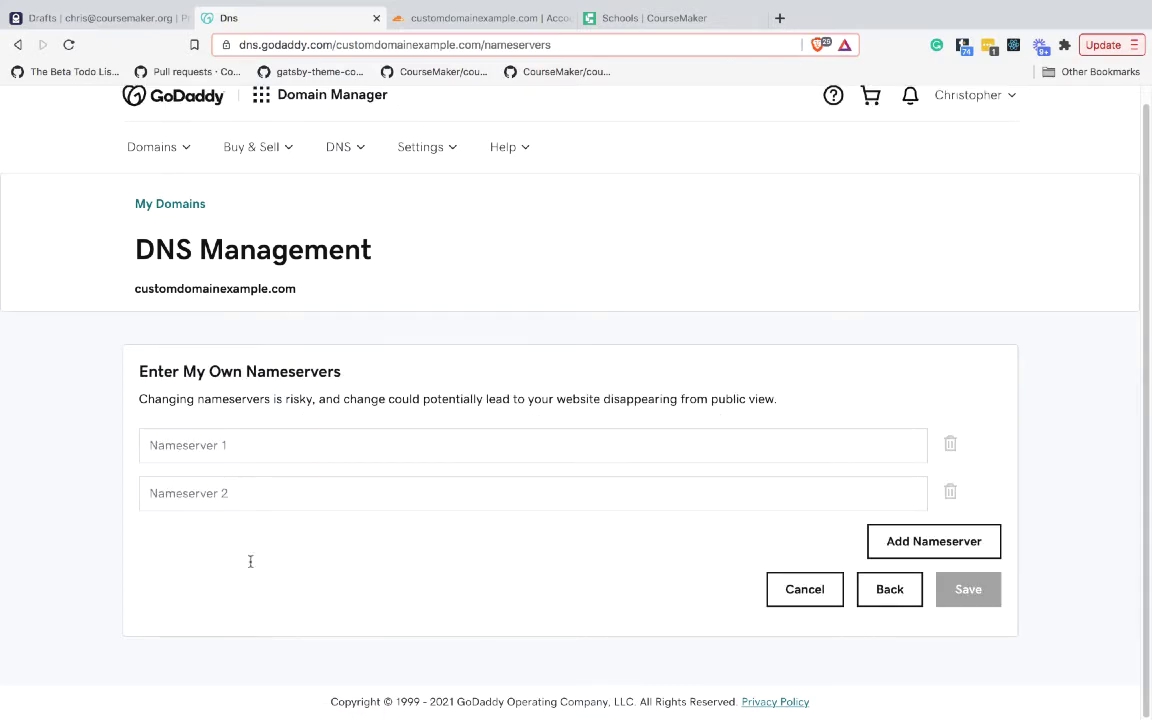
Step: Enter anirban.ns.cloudflare.com as Nameserver 1 and grannbo.ns.cloudflare.com, copied from Cloudflare, as Nameserver 2
click(257, 455)
key(super+v)
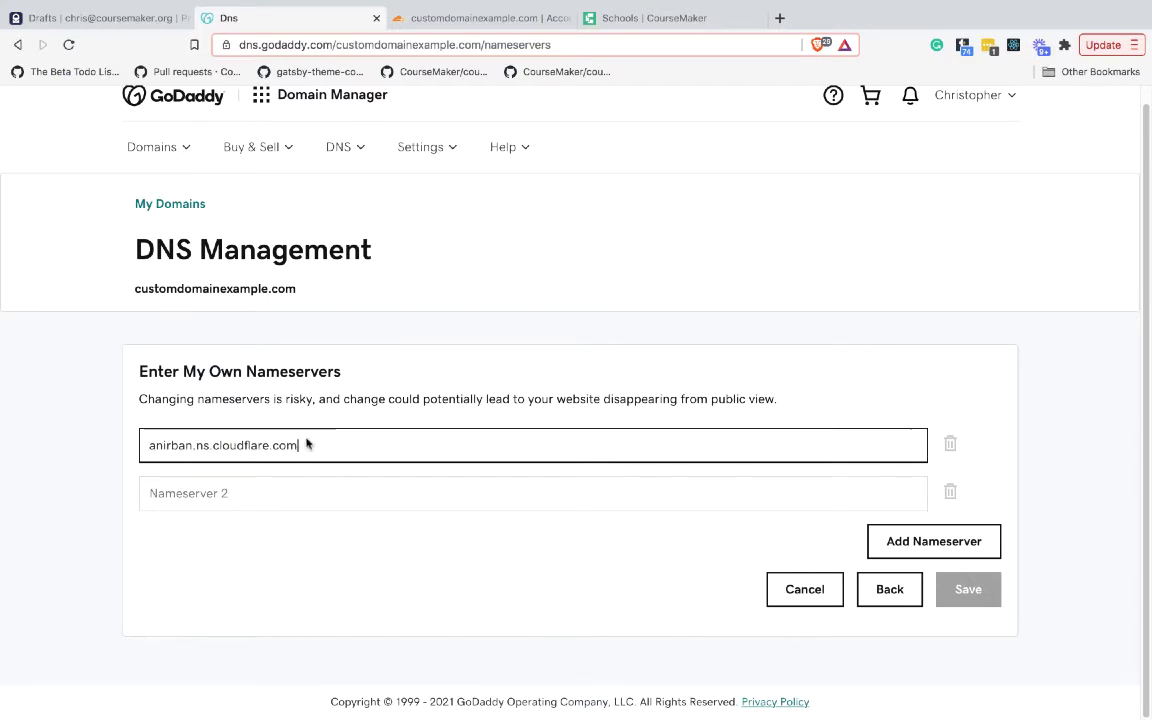
click(453, 19)
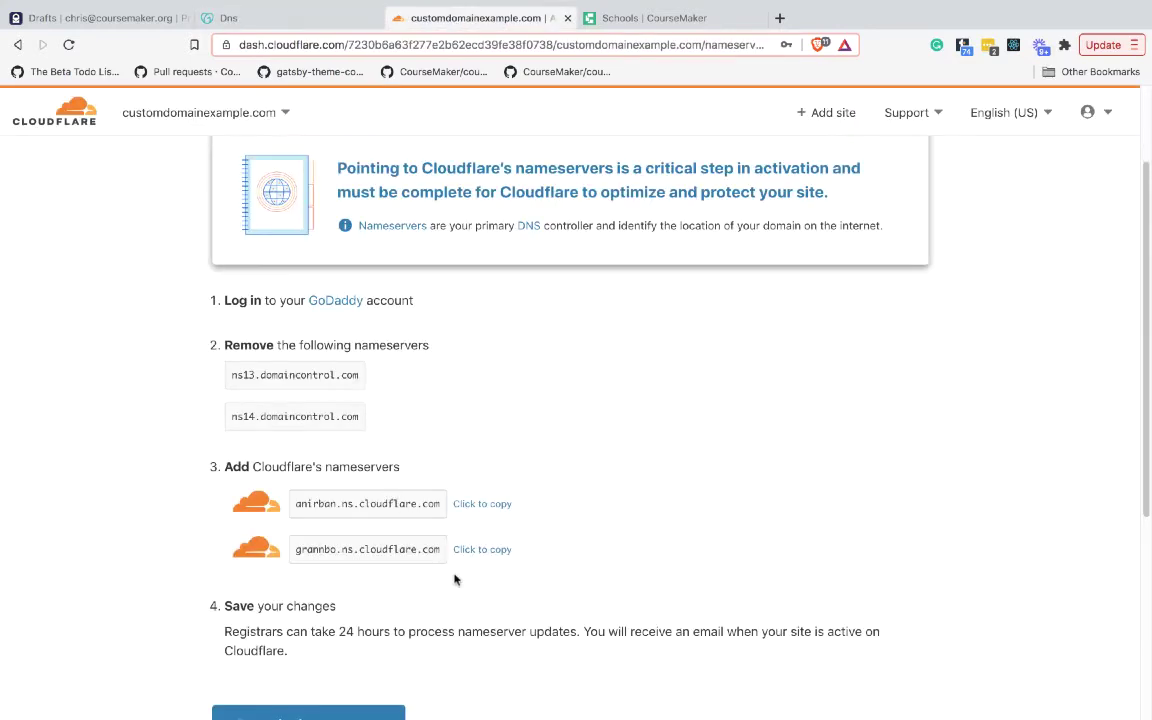
click(481, 549)
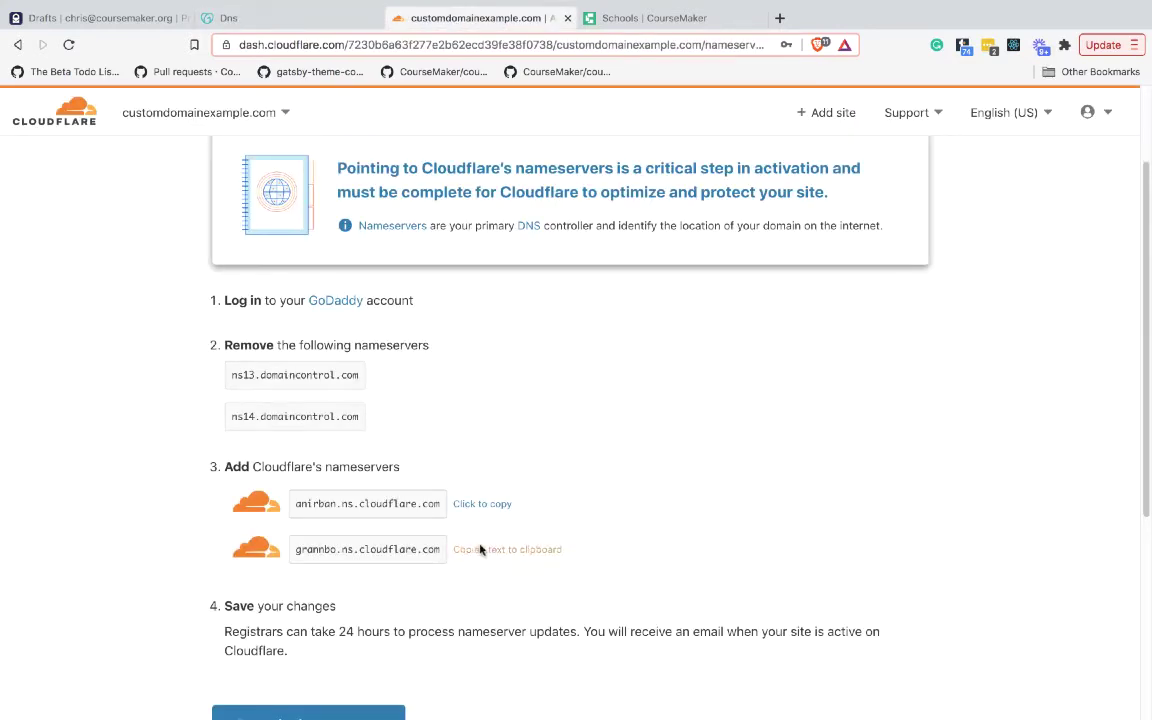
click(290, 19)
click(200, 482)
key(super+v)
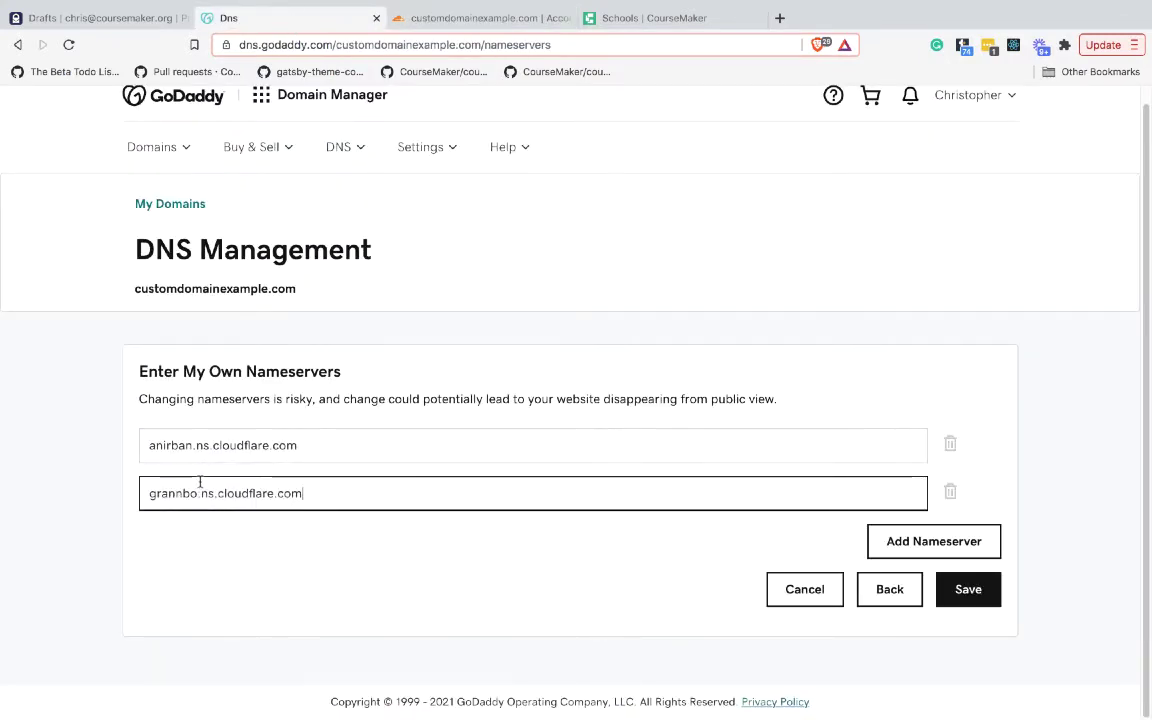
click(230, 550)
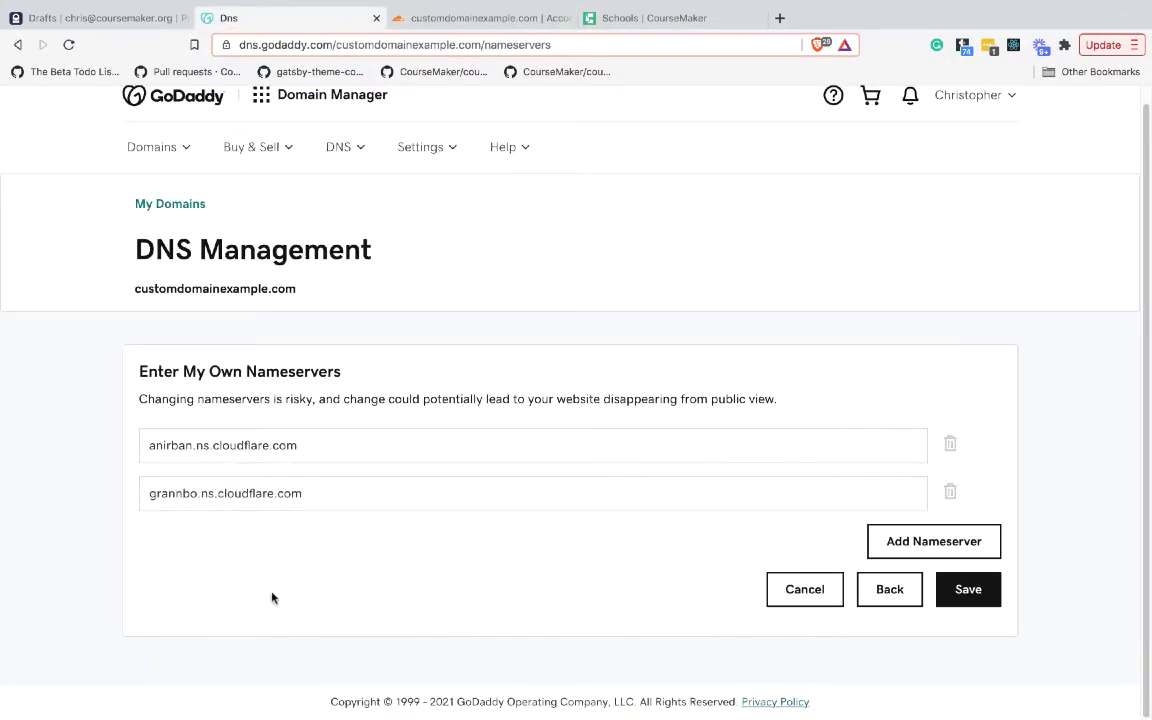
Step: Save the custom nameservers for customdomainexample.com in GoDaddy, consenting to the nameserver update
click(972, 601)
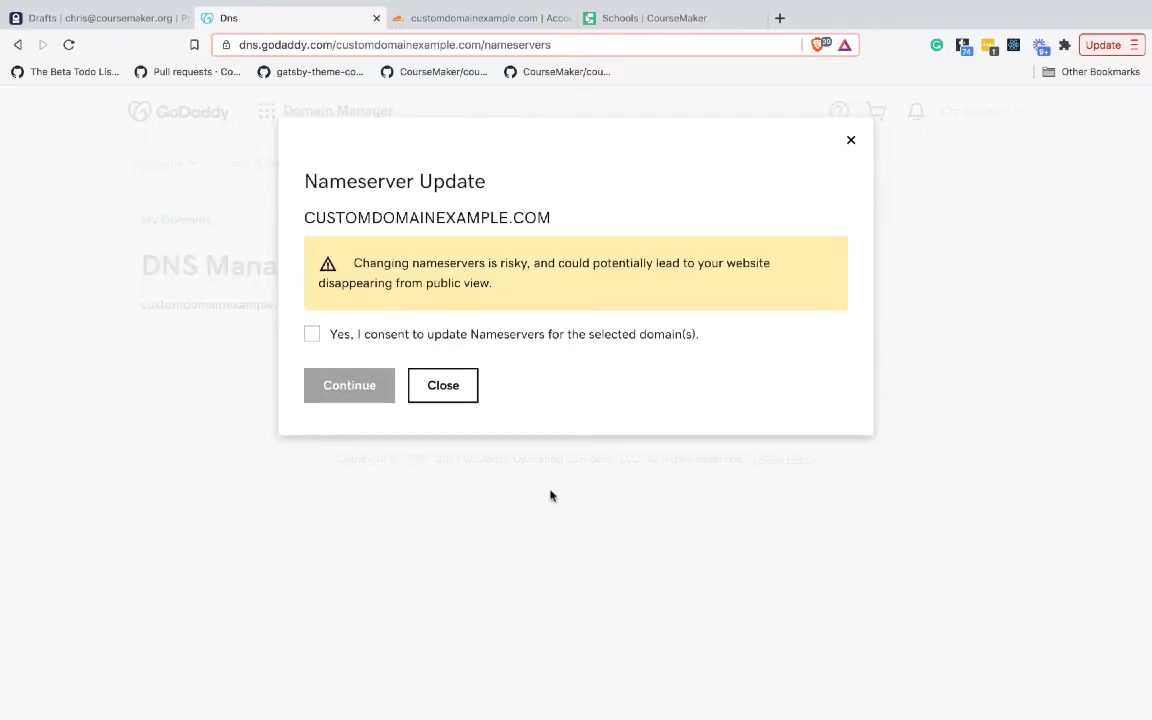
click(313, 335)
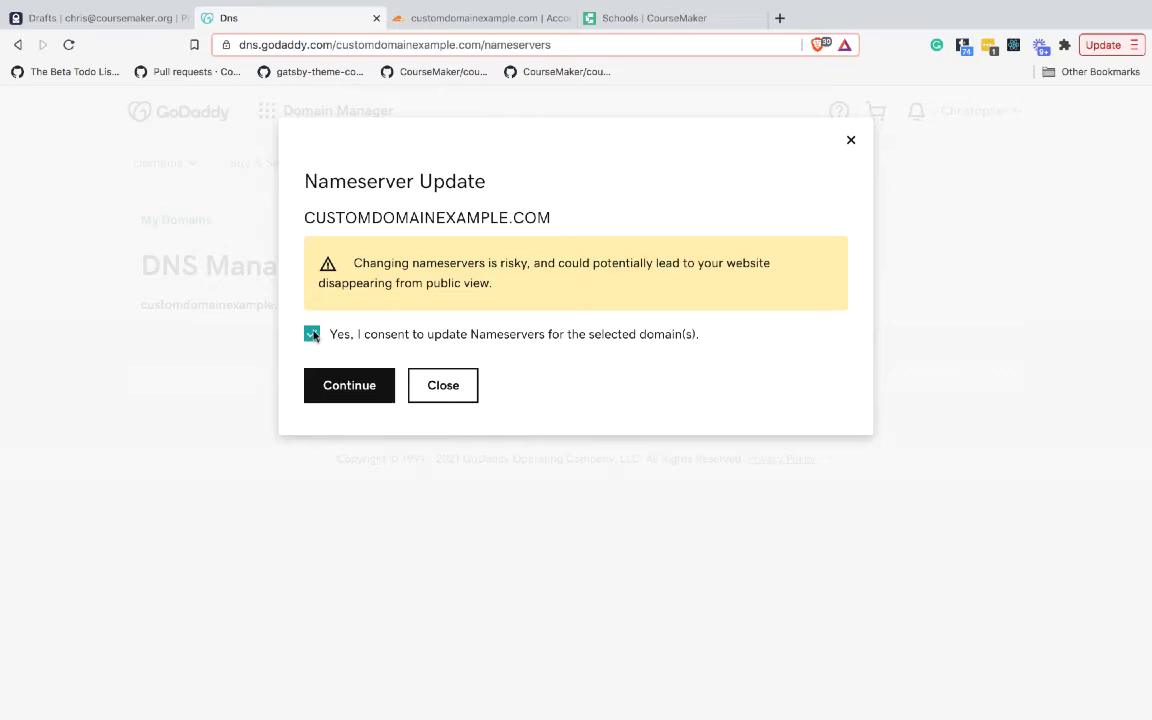
click(325, 388)
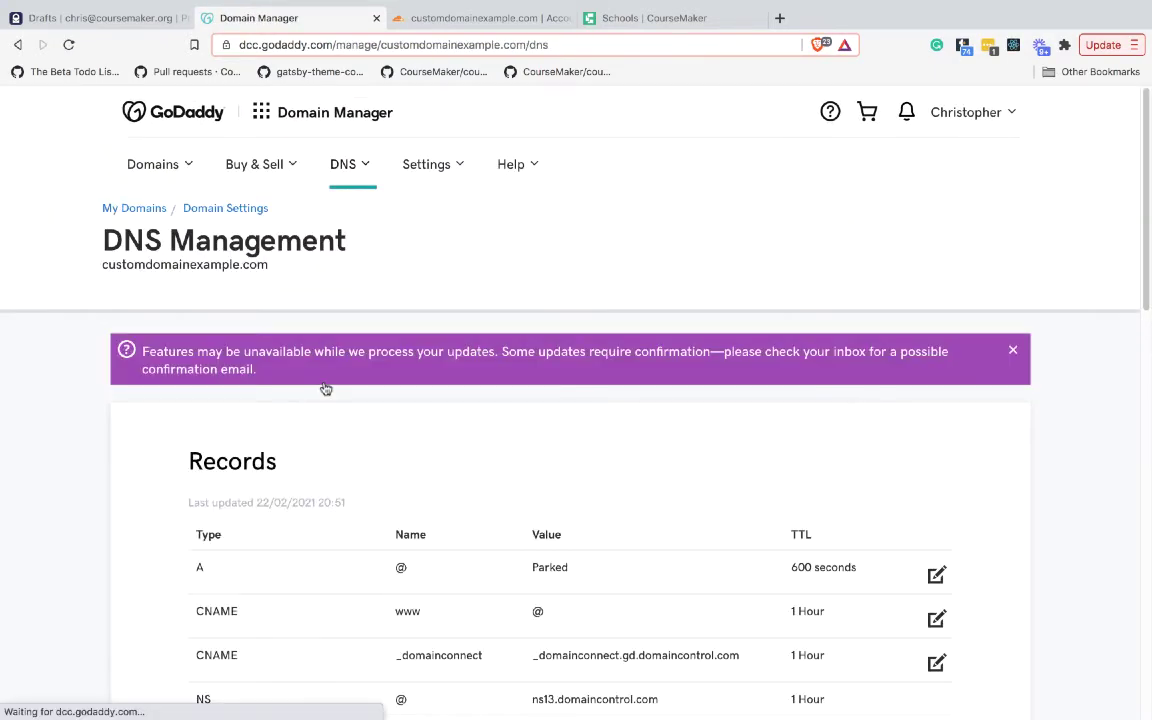
scroll(325, 388, down, 2)
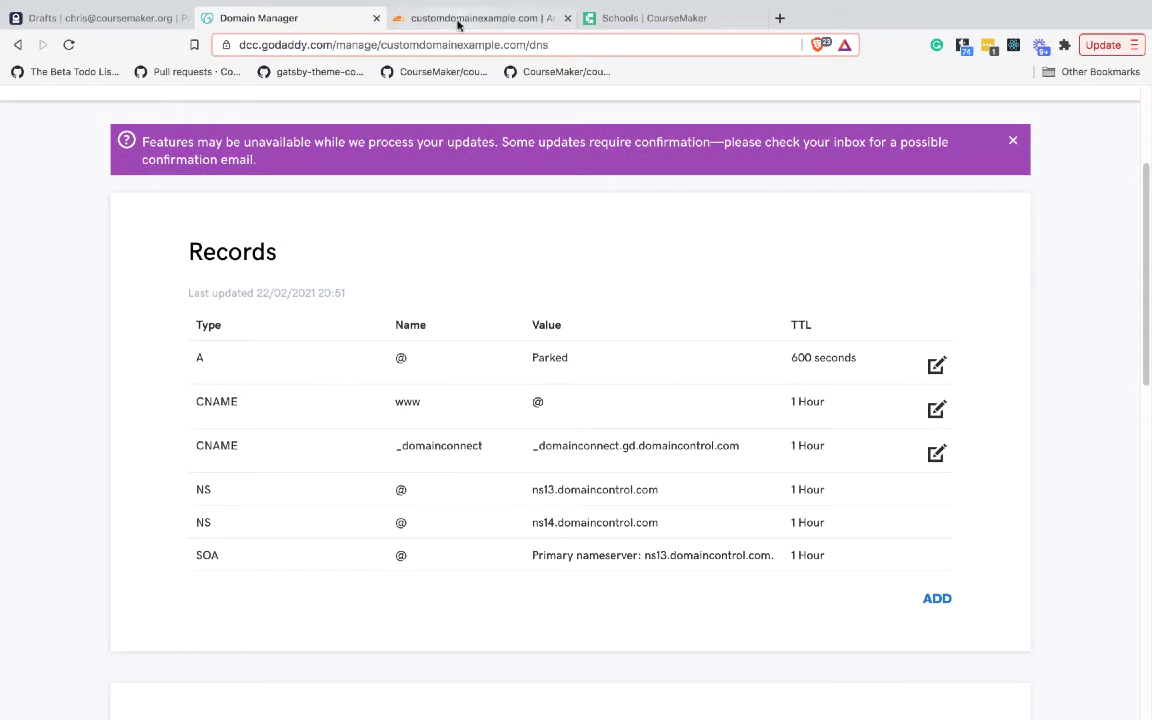
Step: Switch to Cloudflare, submit the nameserver change for checking, and postpone the Quick Start Guide
click(414, 18)
scroll(170, 469, down, 3)
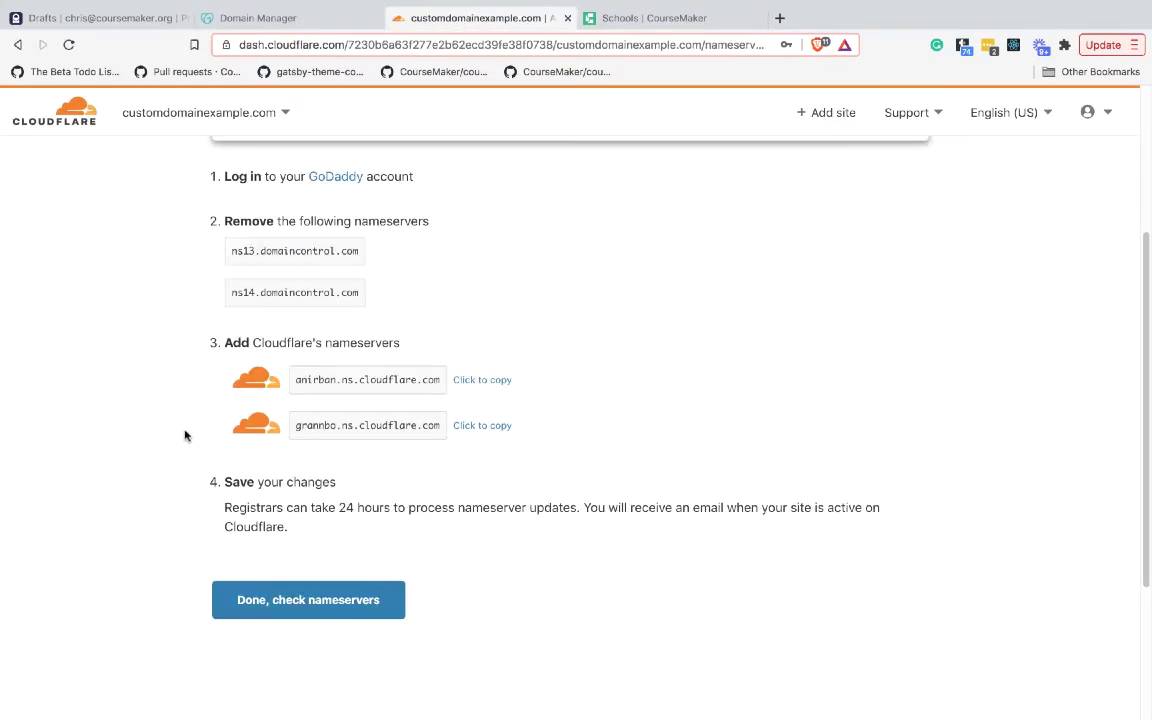
scroll(190, 480, down, 1)
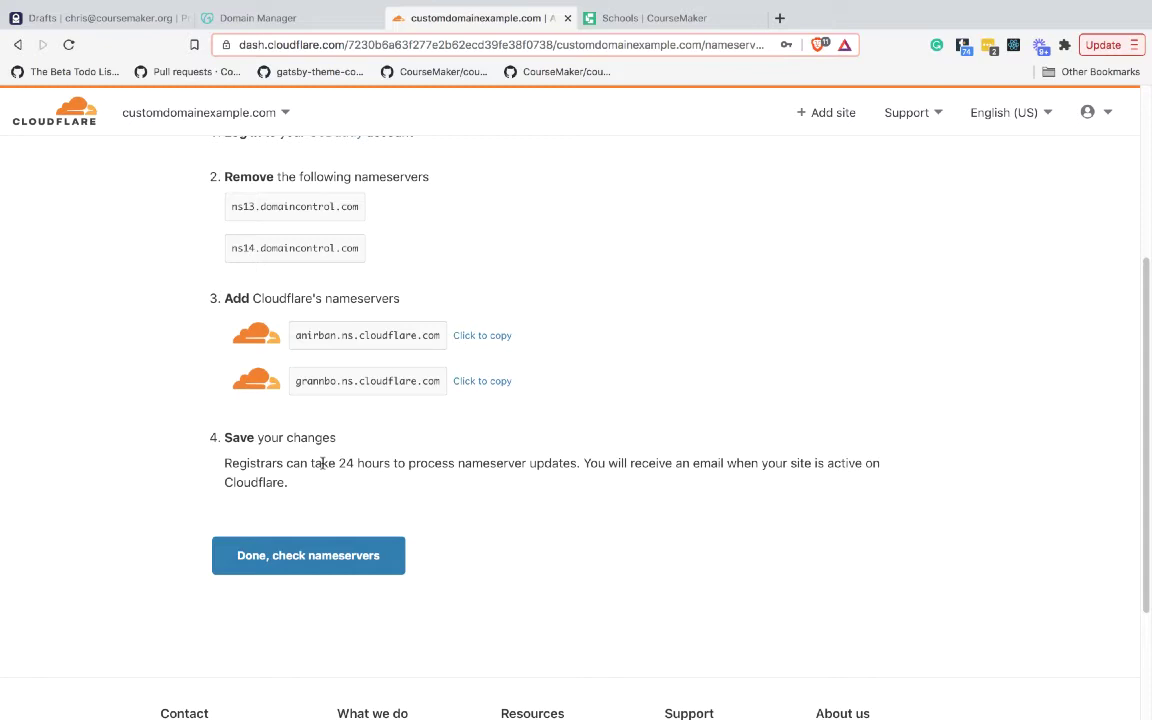
click(304, 555)
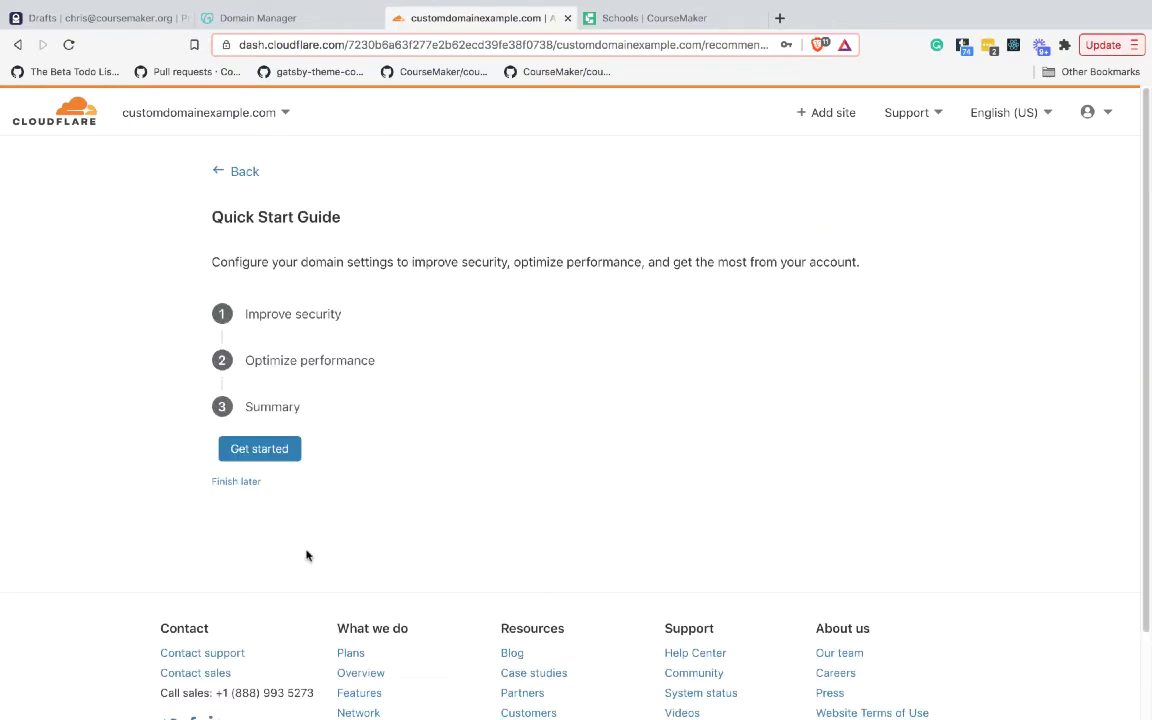
click(236, 481)
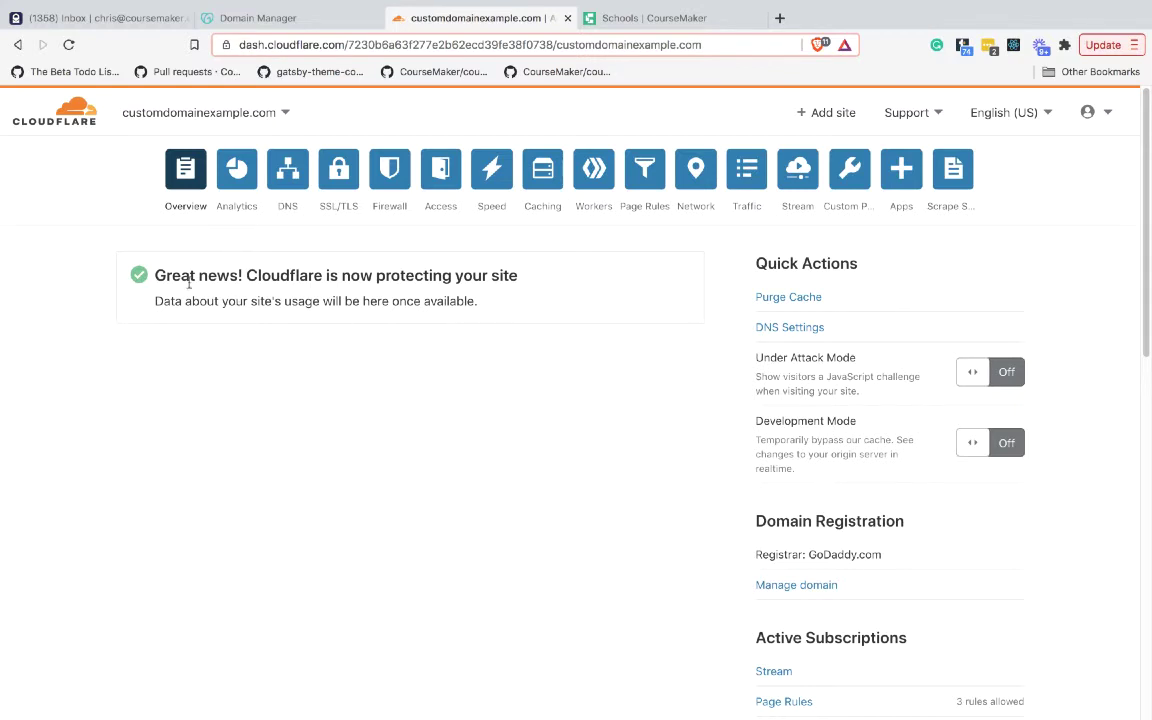
drag(154, 284, 524, 275)
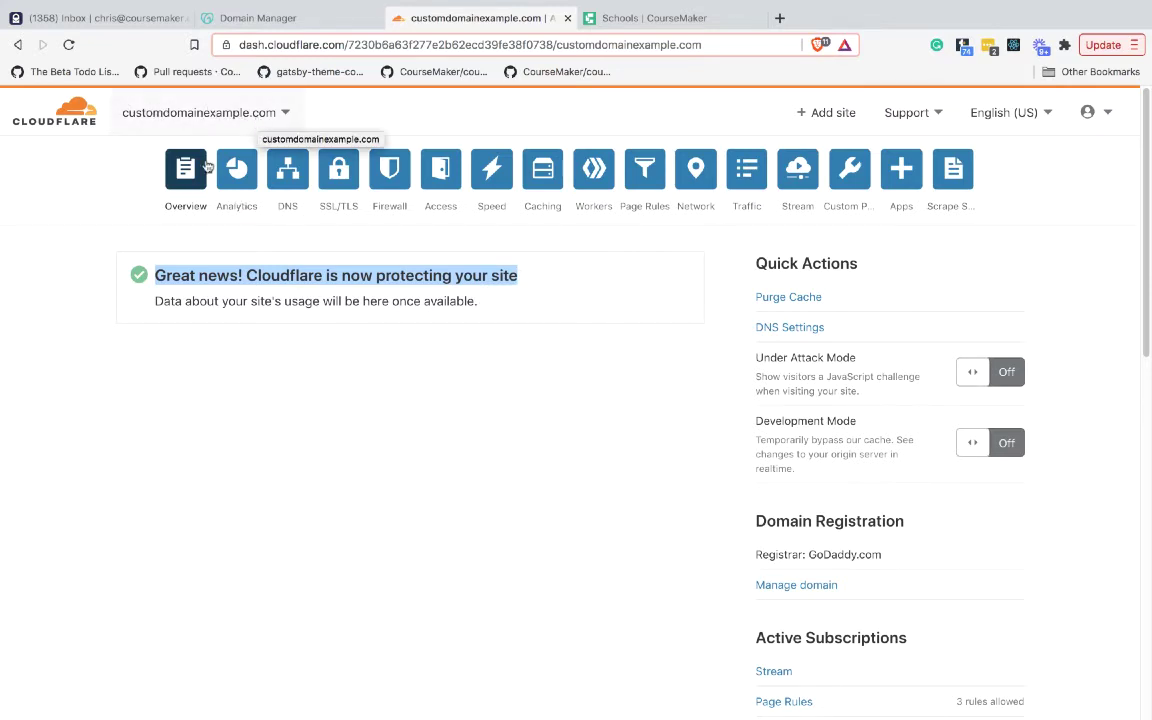
Step: Open the domain's DNS management and delete the A record for customdomainexample.com
click(286, 176)
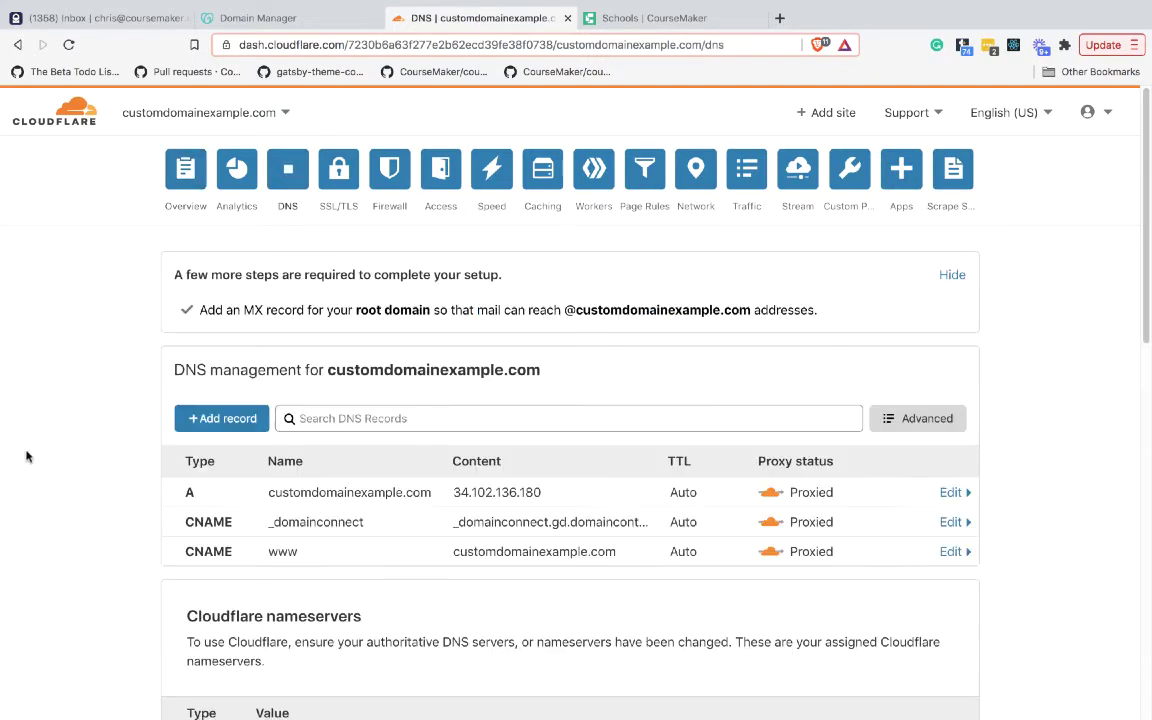
scroll(84, 445, down, 1)
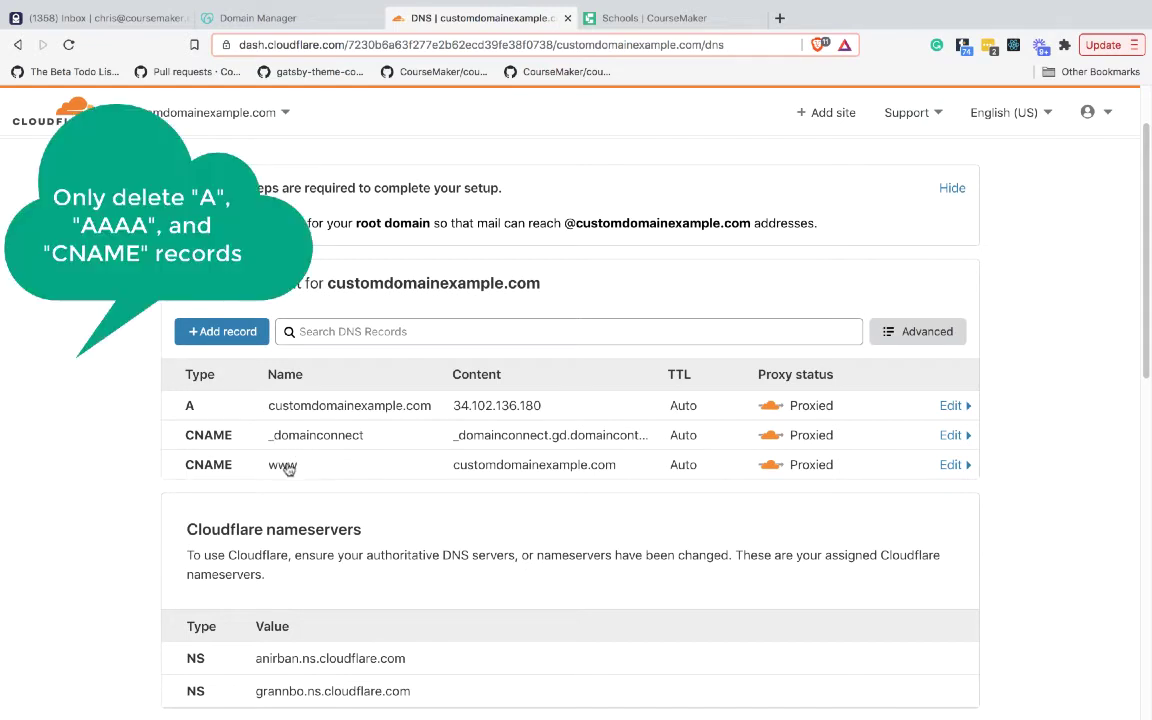
click(952, 407)
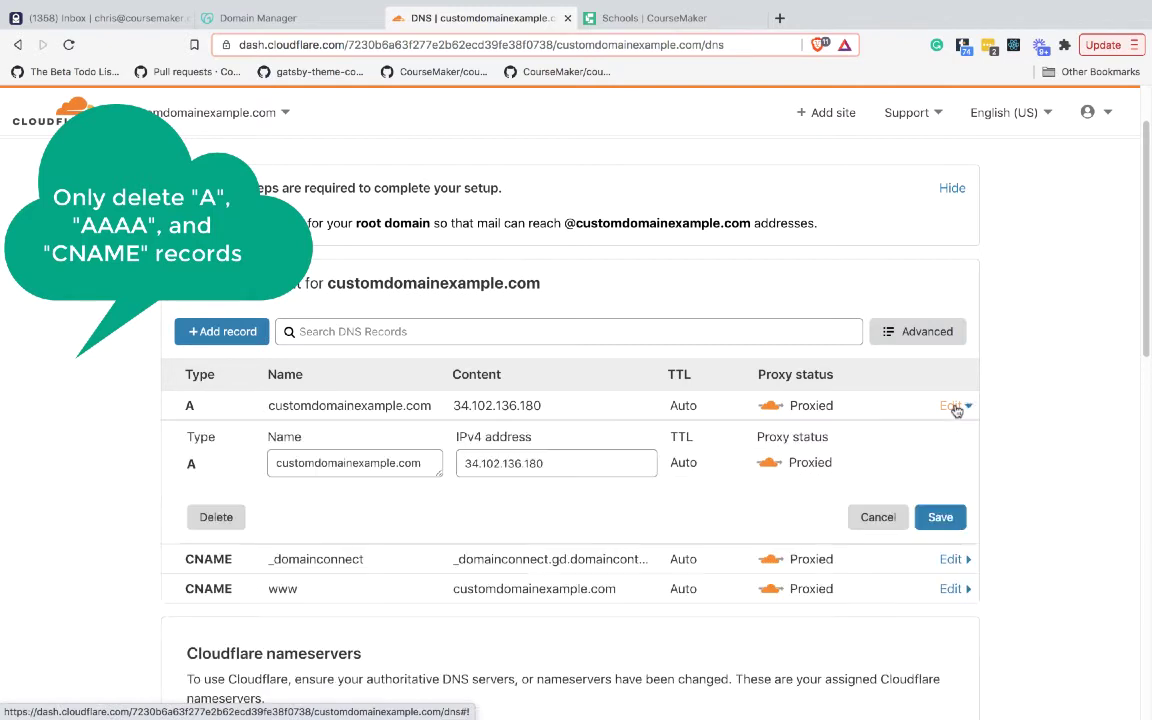
scroll(1100, 337, down, 1)
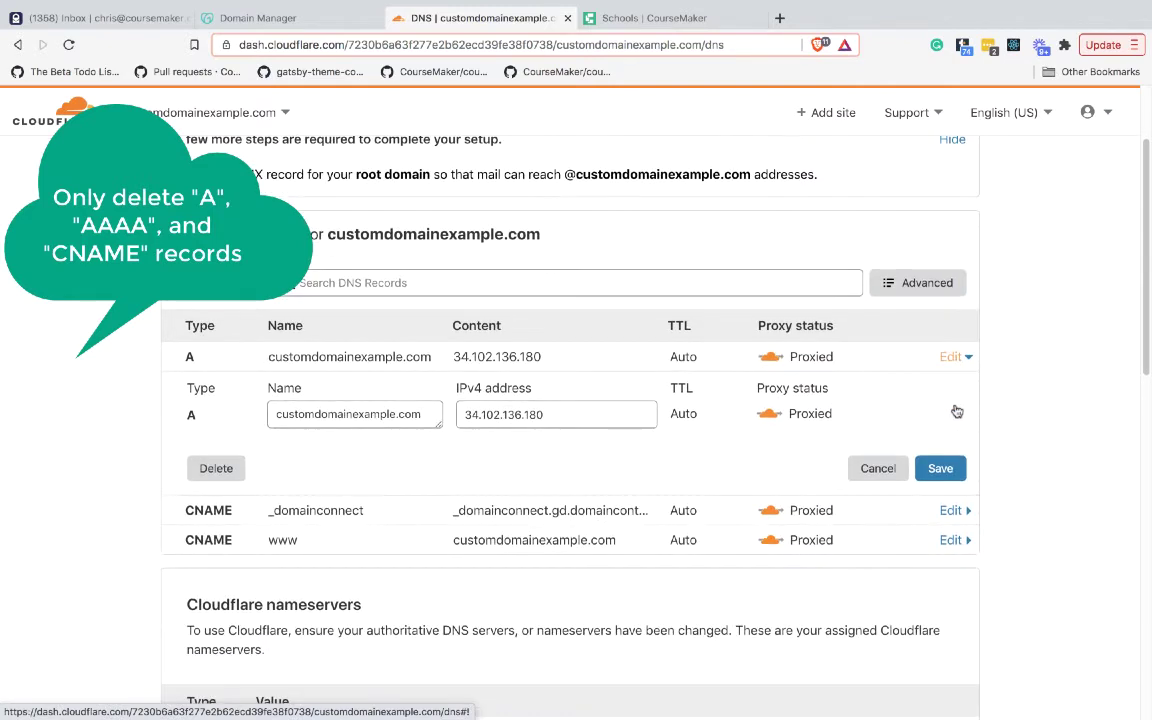
click(228, 474)
click(848, 475)
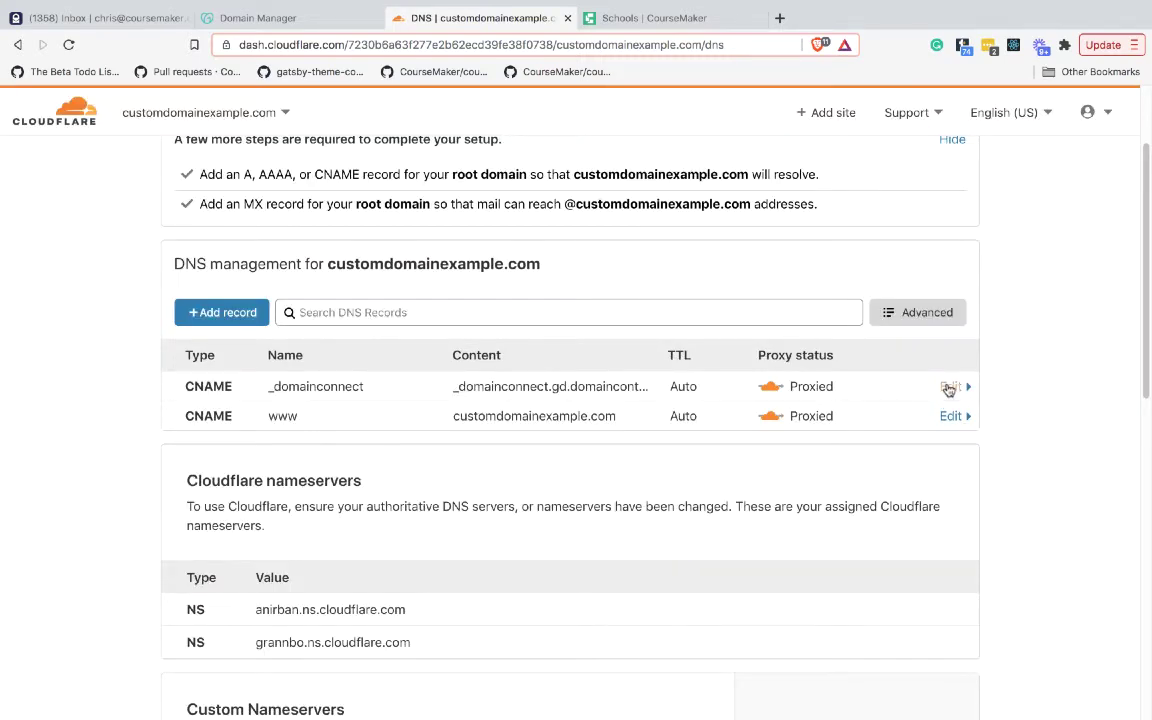
Step: Delete the _domainconnect and www CNAME records from customdomainexample.com
click(948, 388)
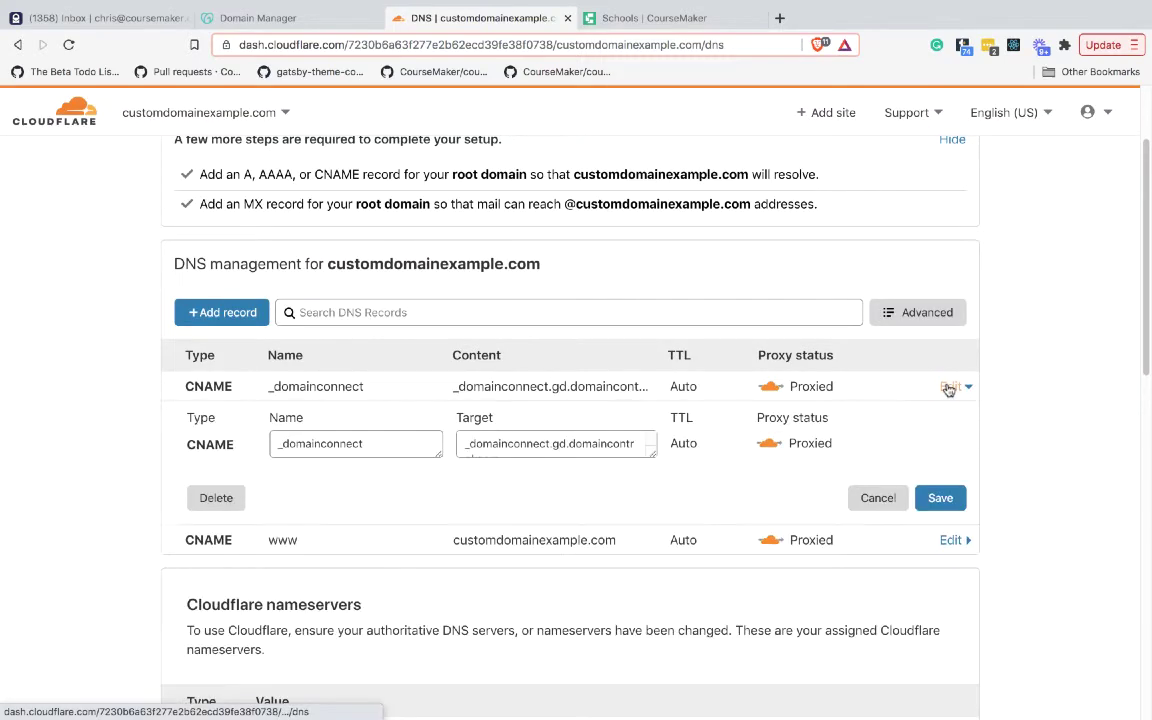
click(229, 498)
click(863, 472)
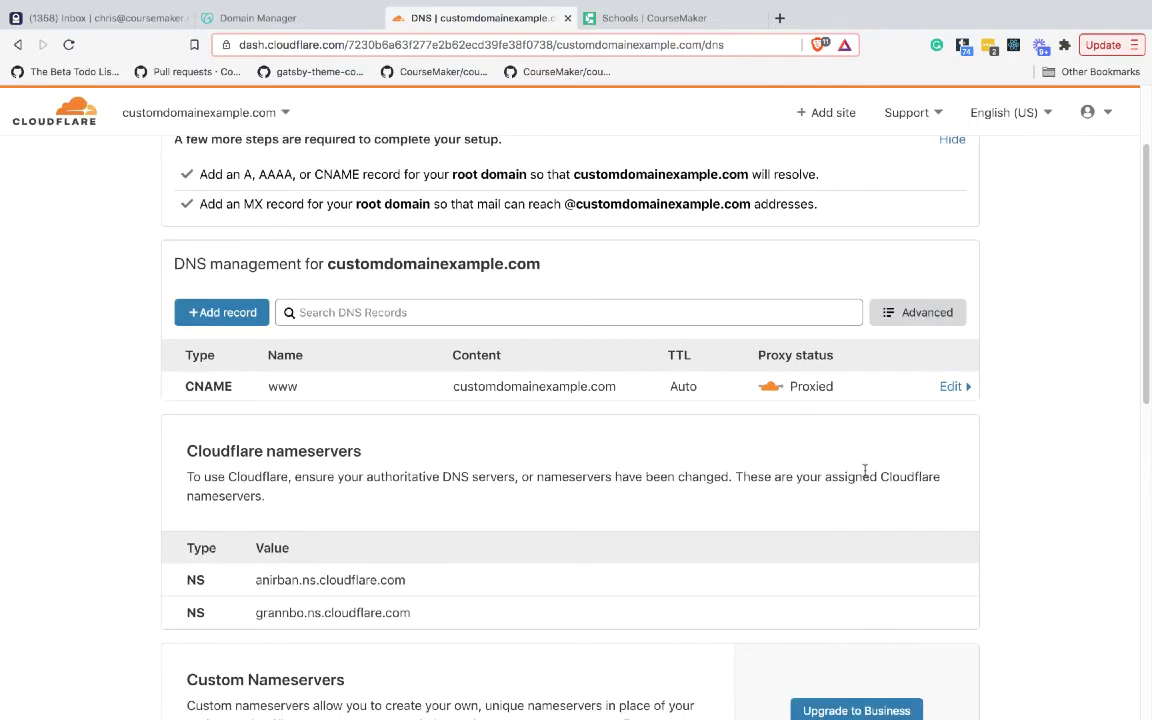
click(955, 387)
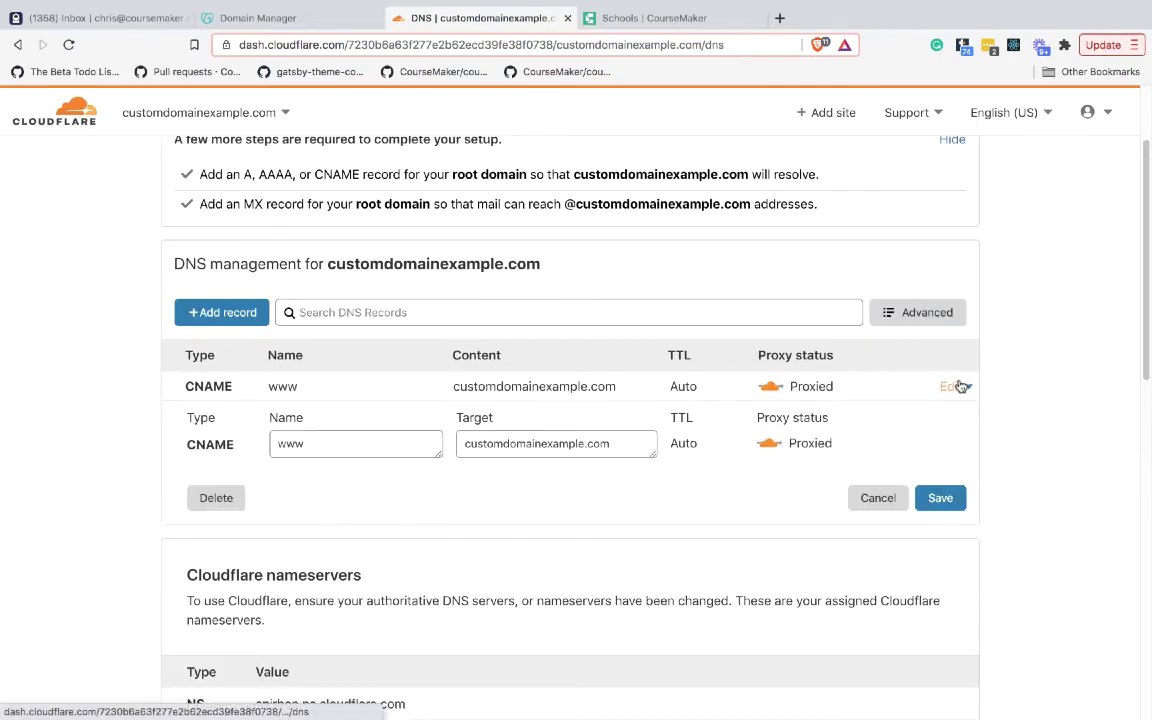
click(230, 498)
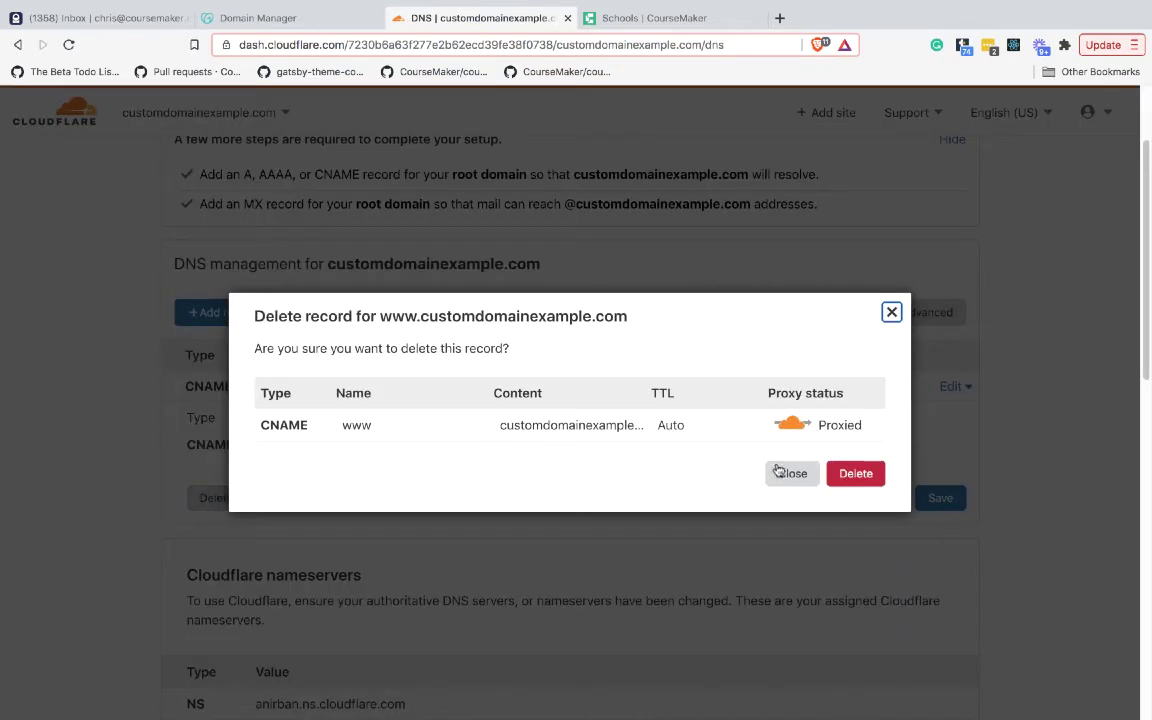
click(840, 480)
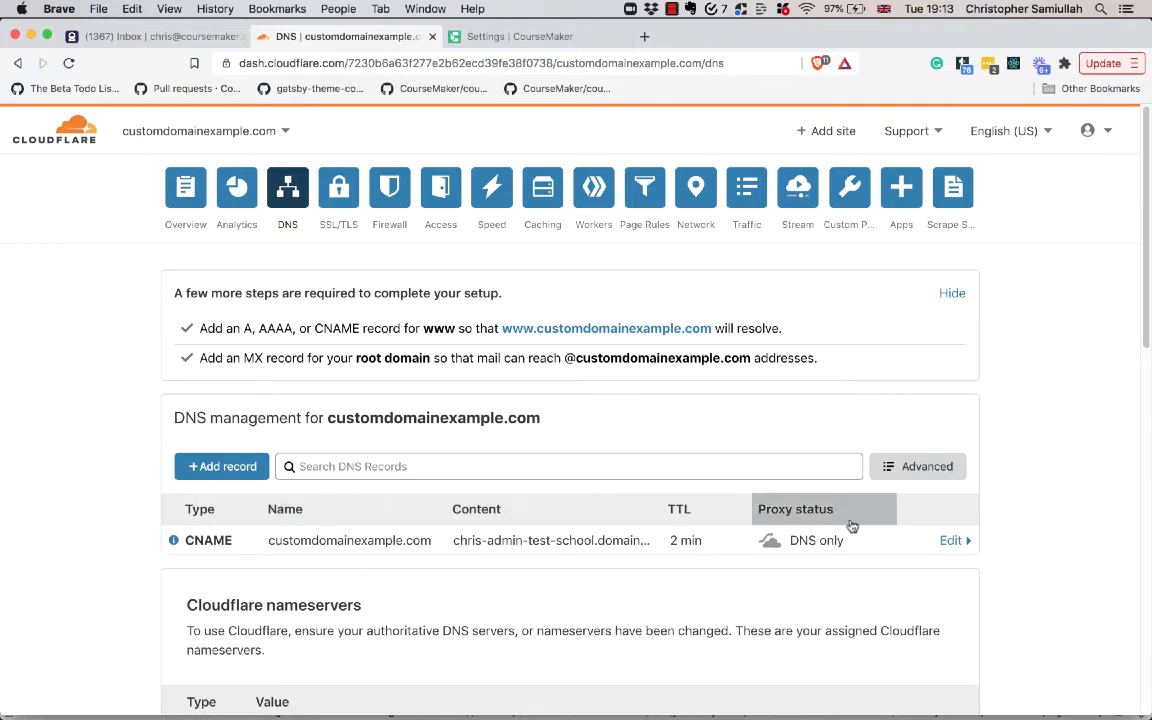
Step: Start adding a CNAME record for the root domain, using @ as its name
scroll(897, 539, down, 5)
scroll(897, 539, up, 5)
click(222, 470)
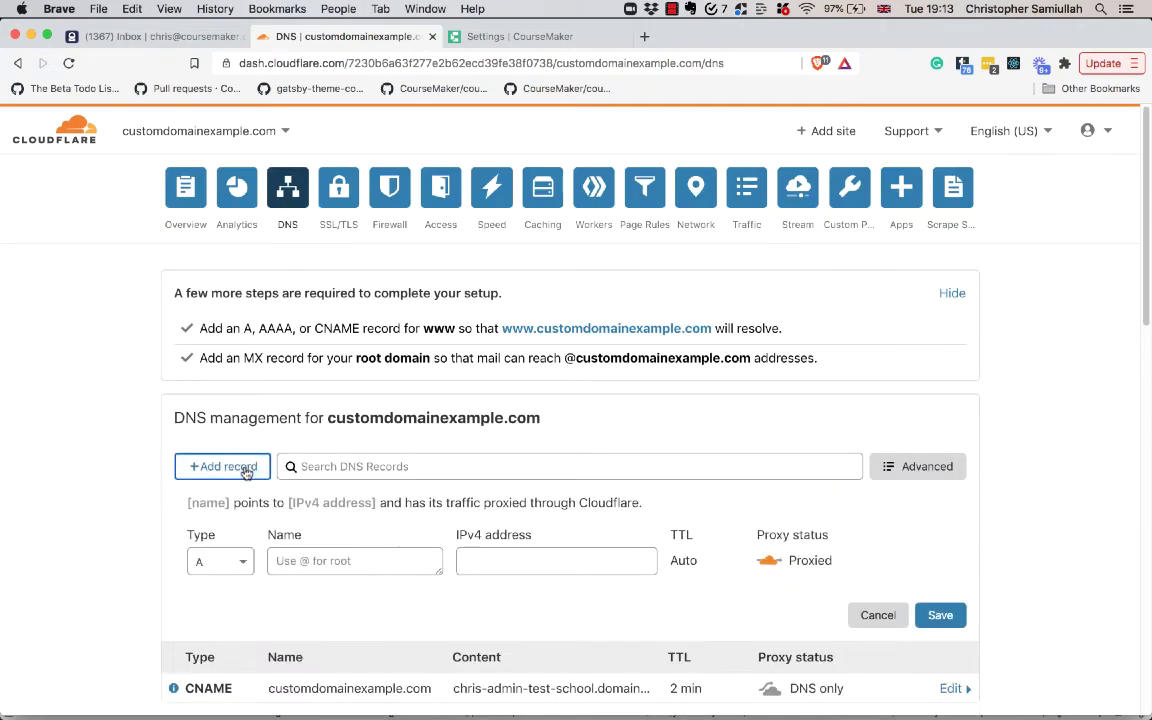
click(222, 558)
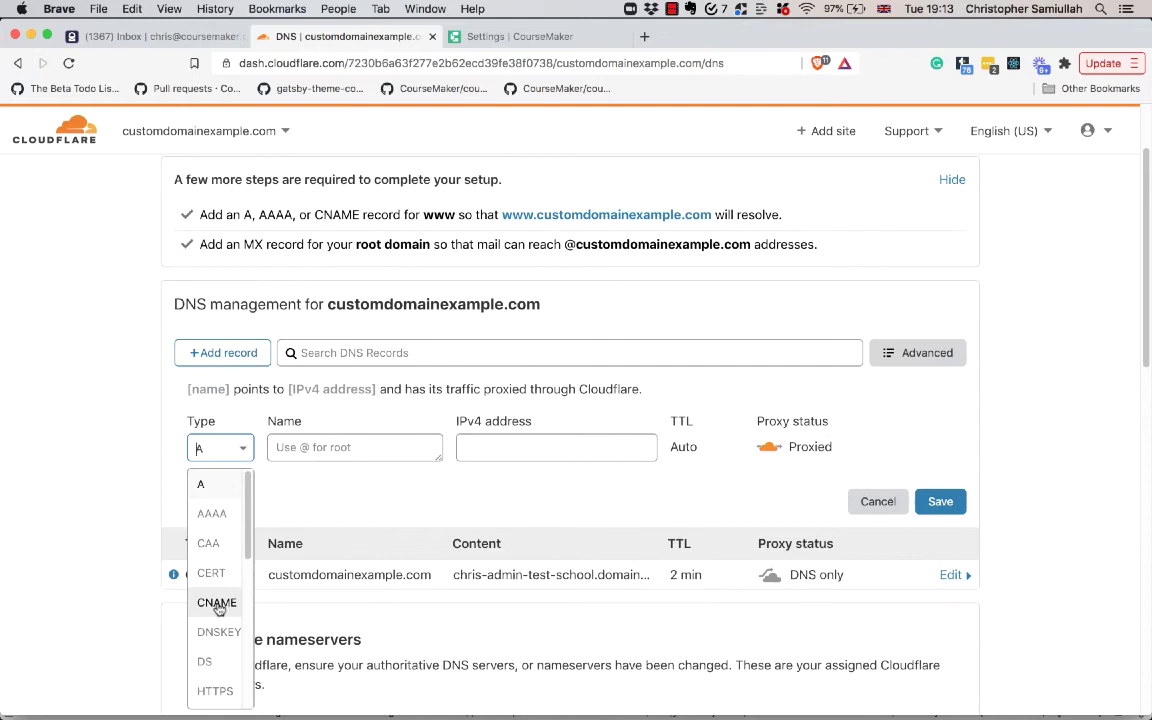
click(225, 603)
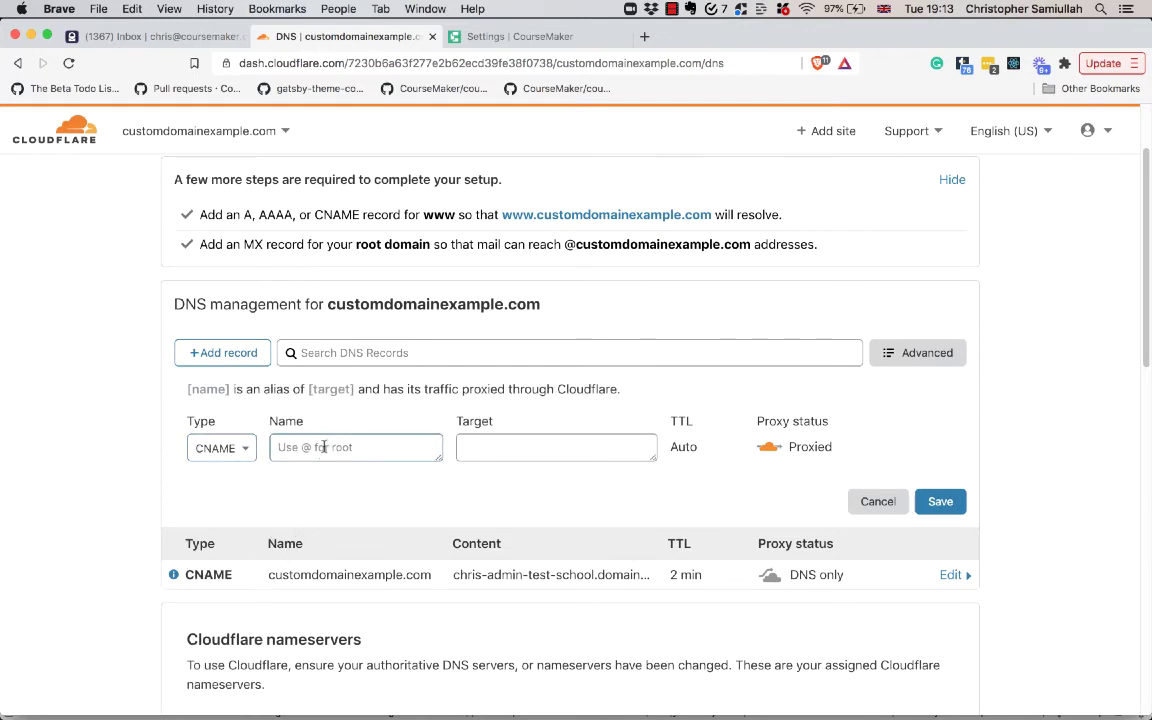
text(@)
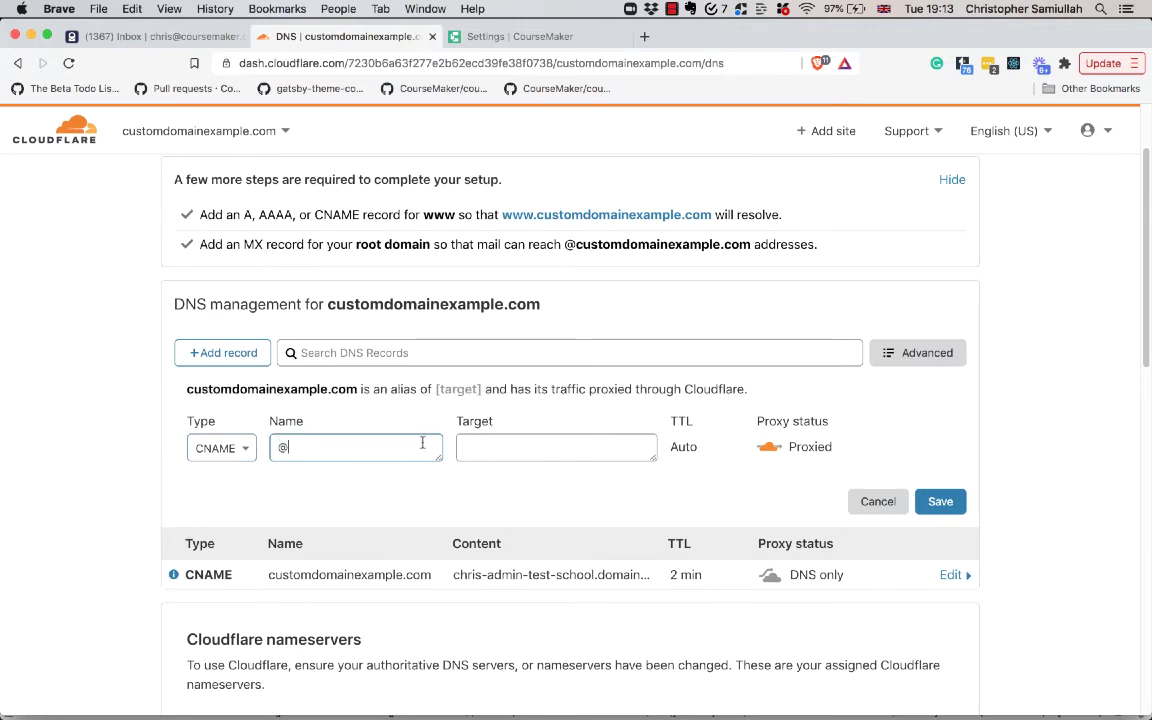
click(576, 444)
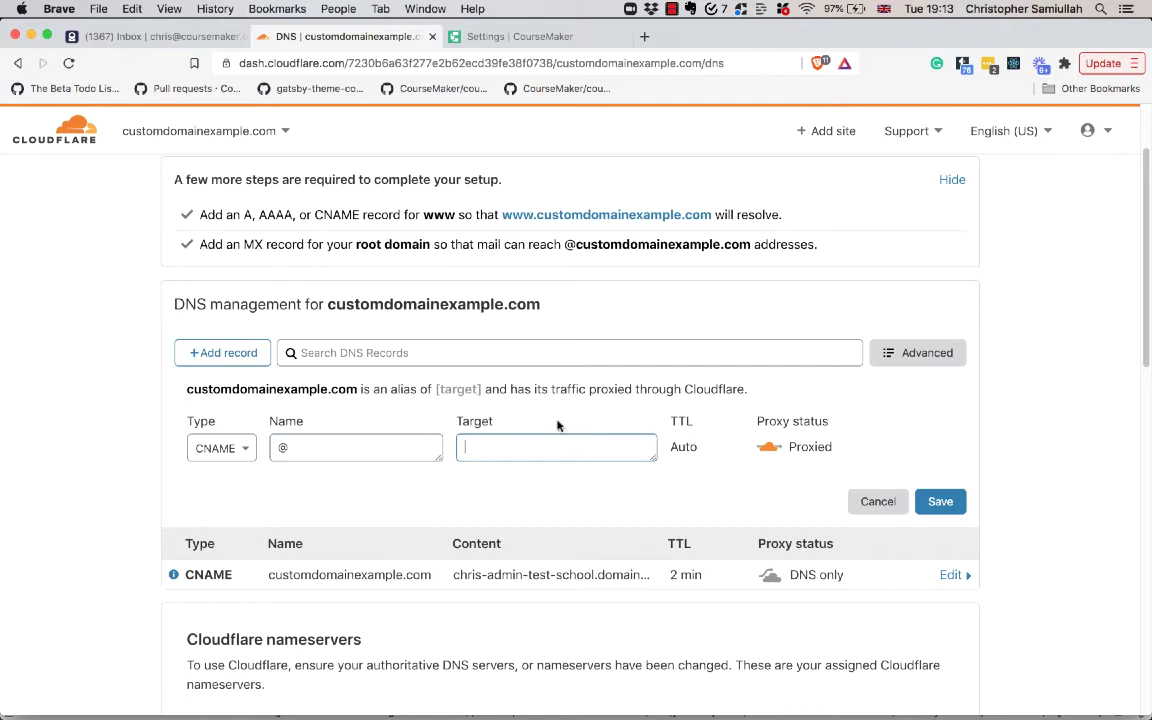
Step: Switch to CourseMaker and copy the school's domains.coursemaker.org address given in Step 2 of the Custom Domain settings
click(497, 37)
scroll(591, 345, up, 3)
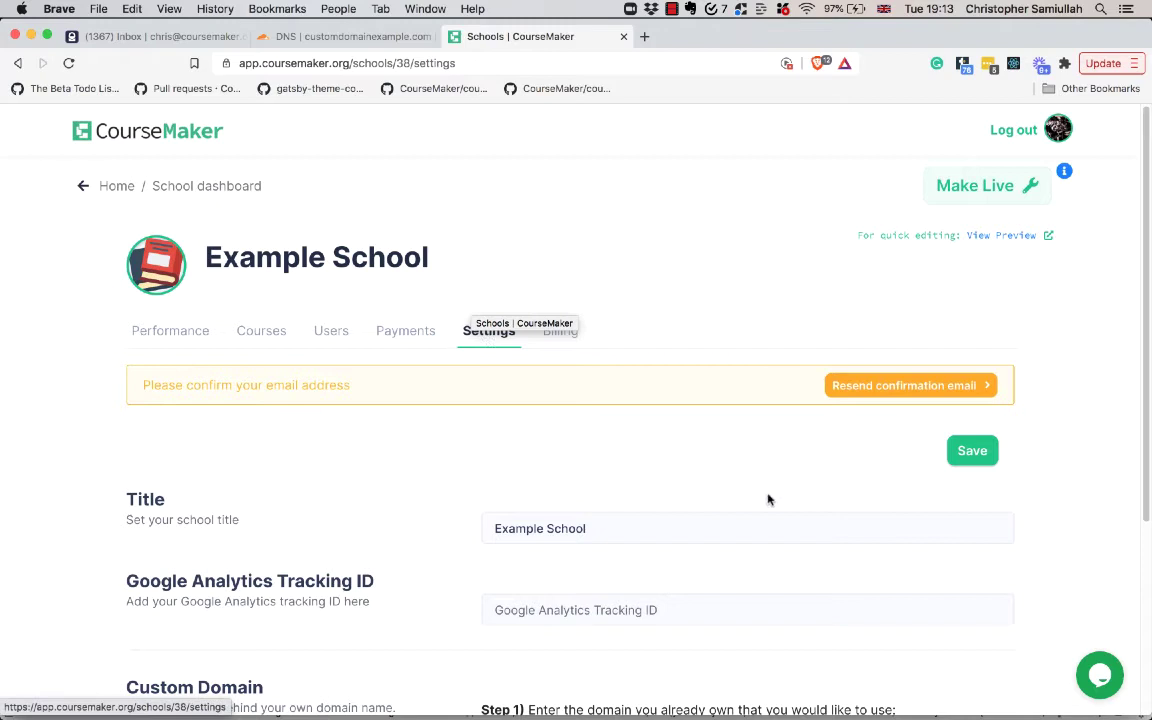
scroll(768, 500, down, 5)
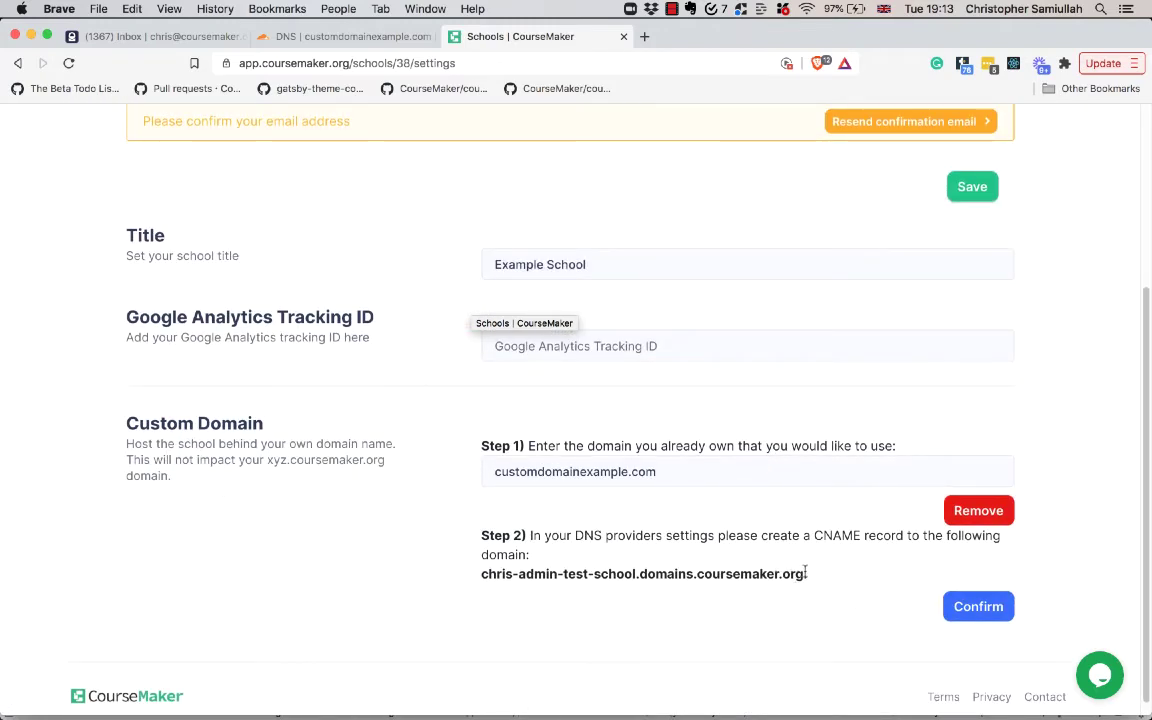
drag(805, 573, 464, 577)
key(super+c)
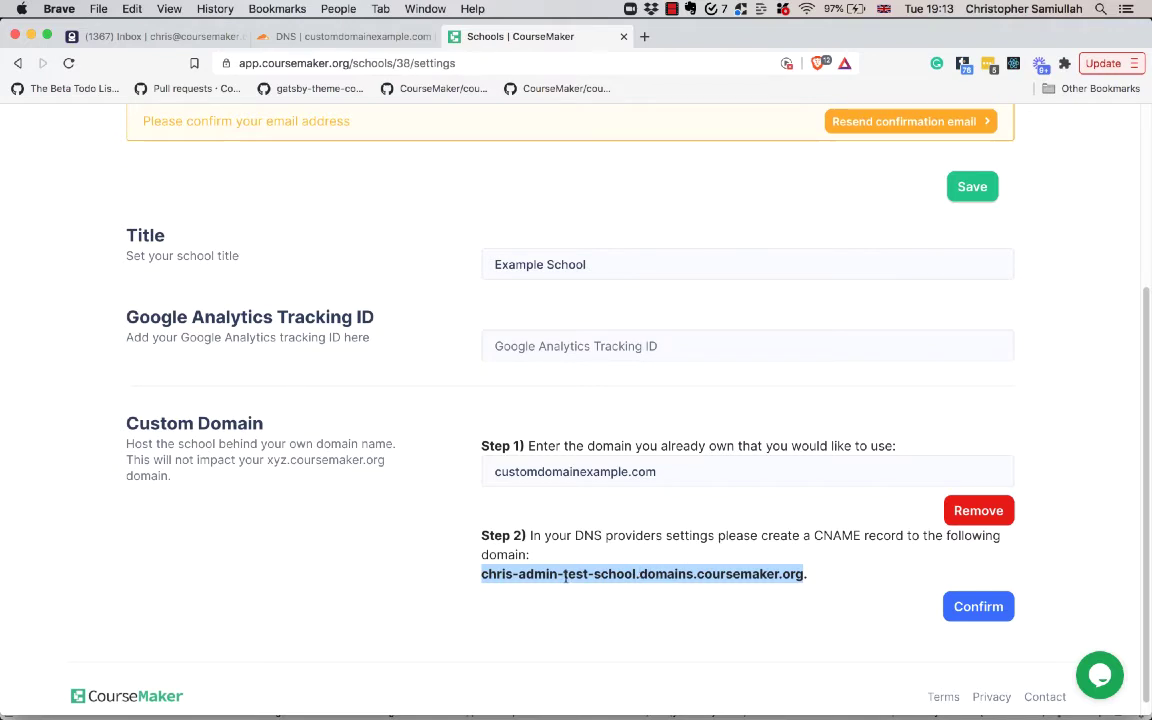
Step: Back in Cloudflare, paste the copied address as the CNAME target, set its proxy status to DNS only, and discard the new record
click(340, 40)
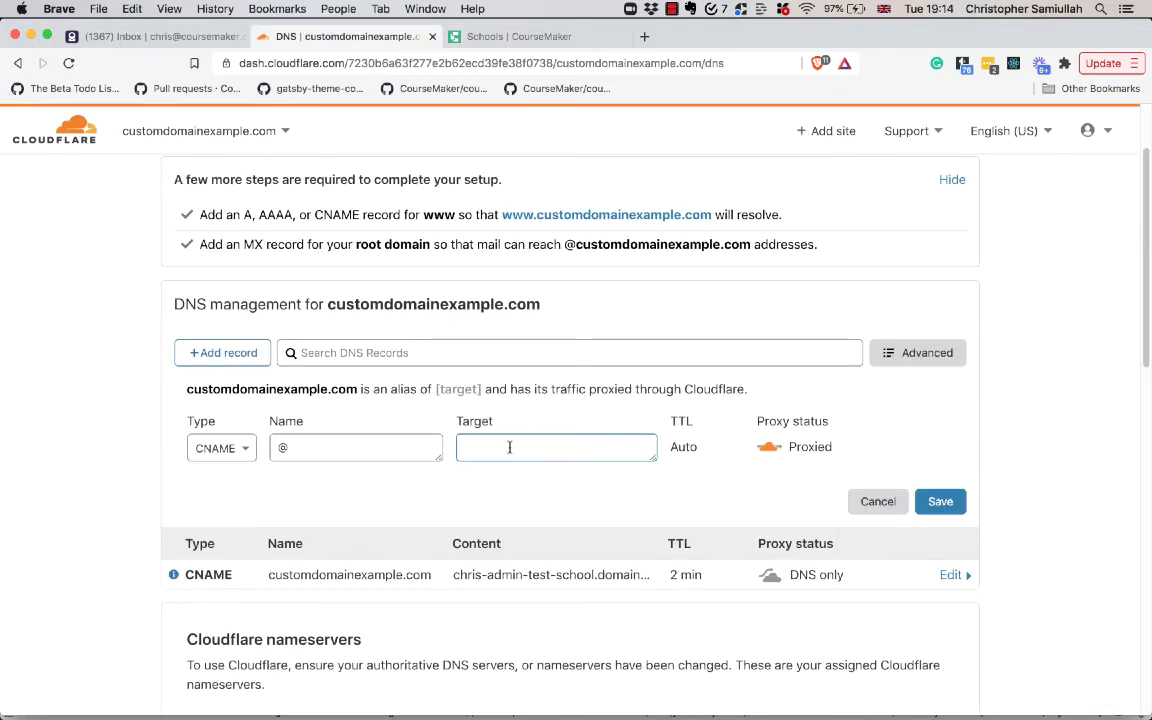
key(super+v)
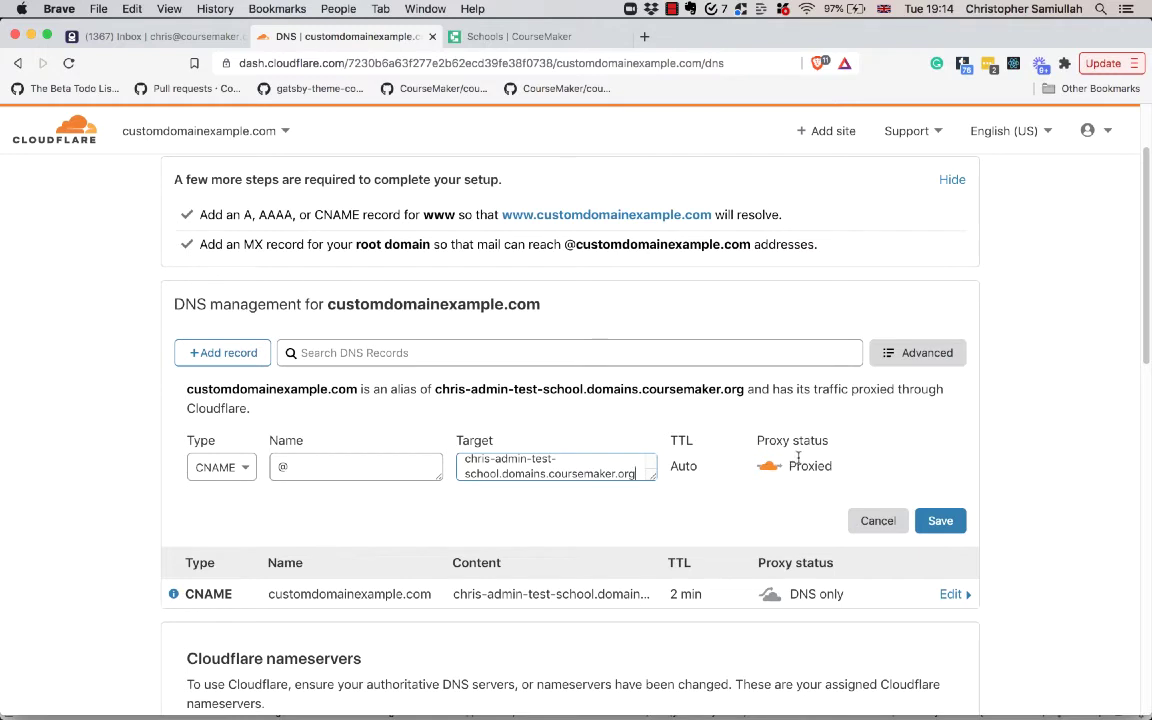
click(768, 461)
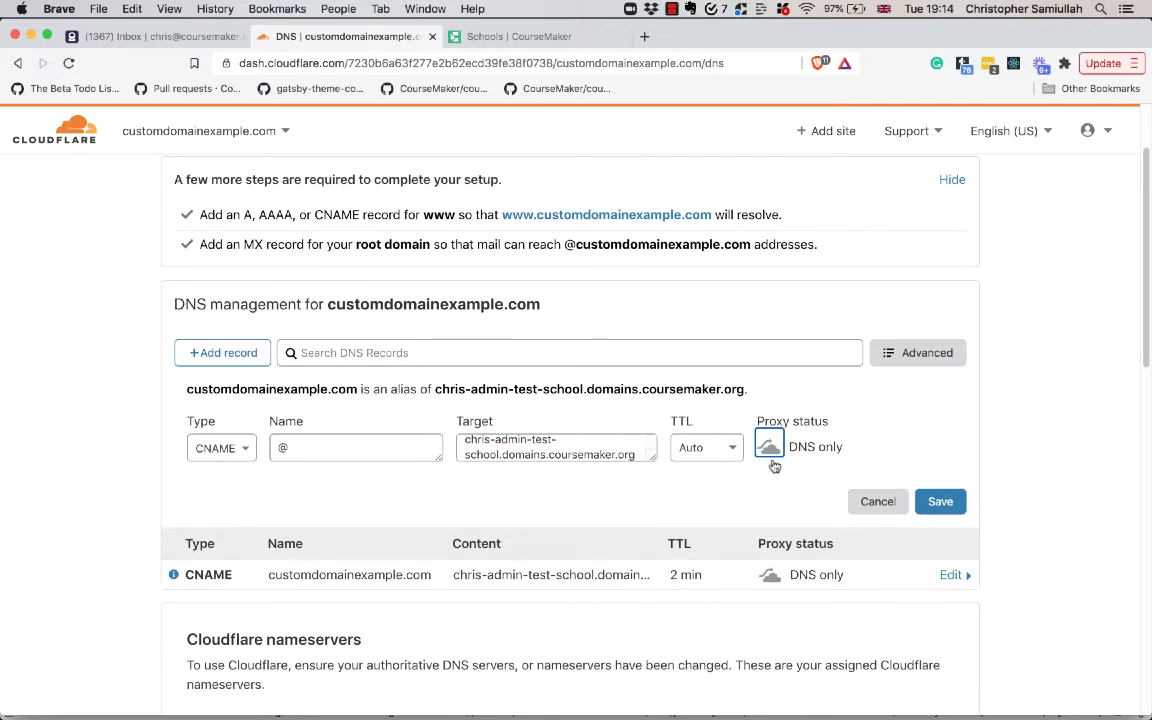
click(890, 505)
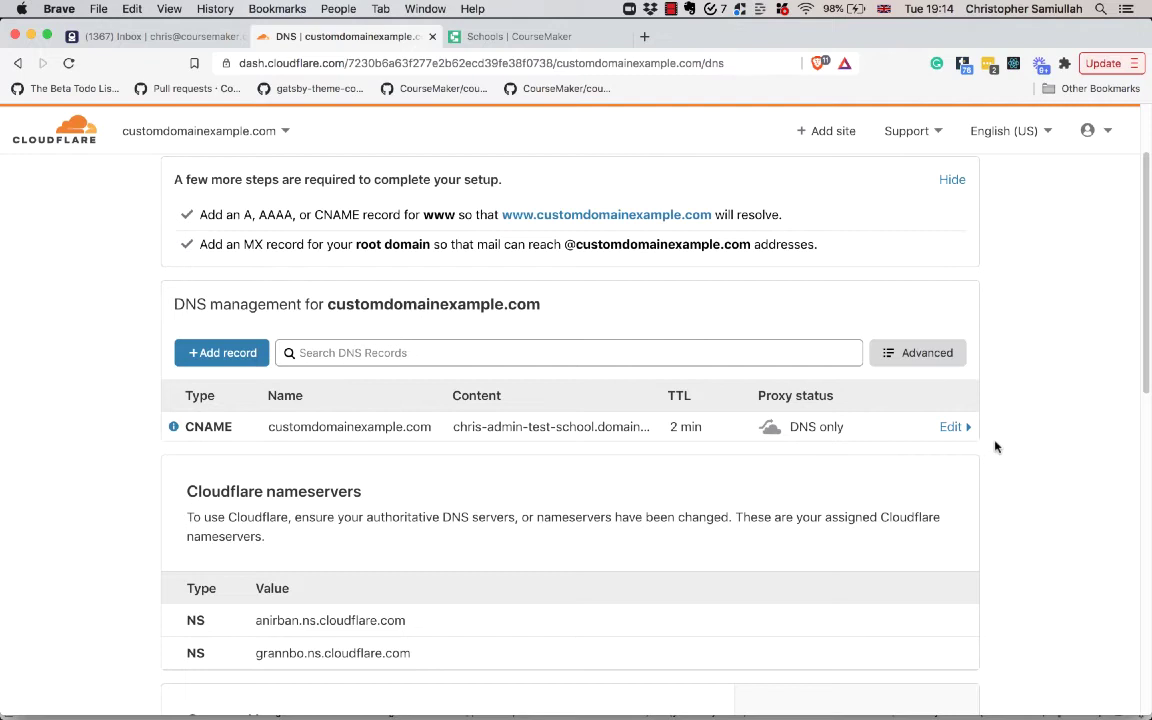
Step: Return to CourseMaker and try to confirm customdomainexample.com as the school's custom domain
click(483, 37)
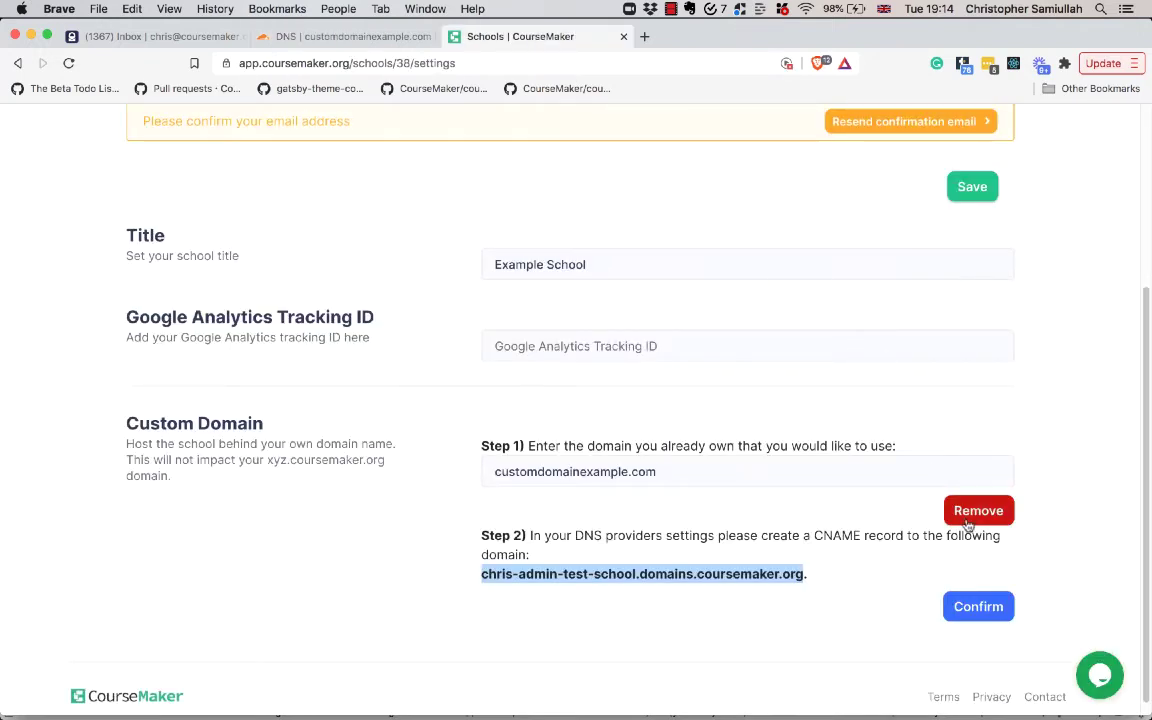
scroll(968, 524, down, 1)
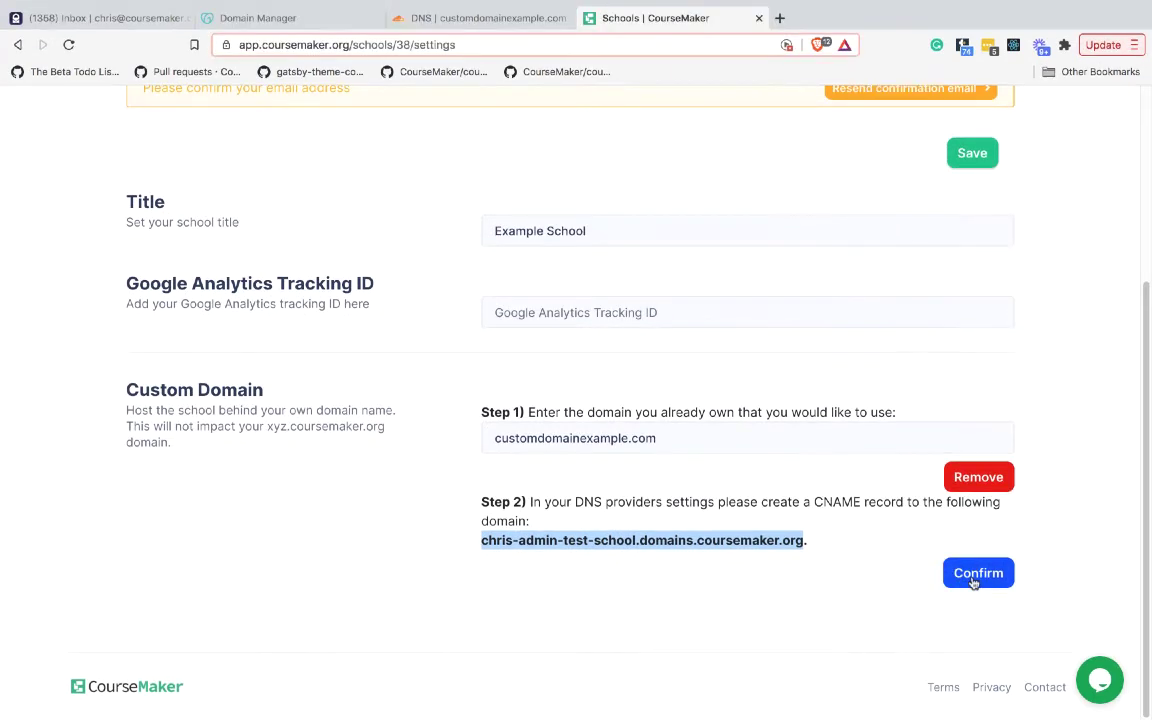
click(976, 579)
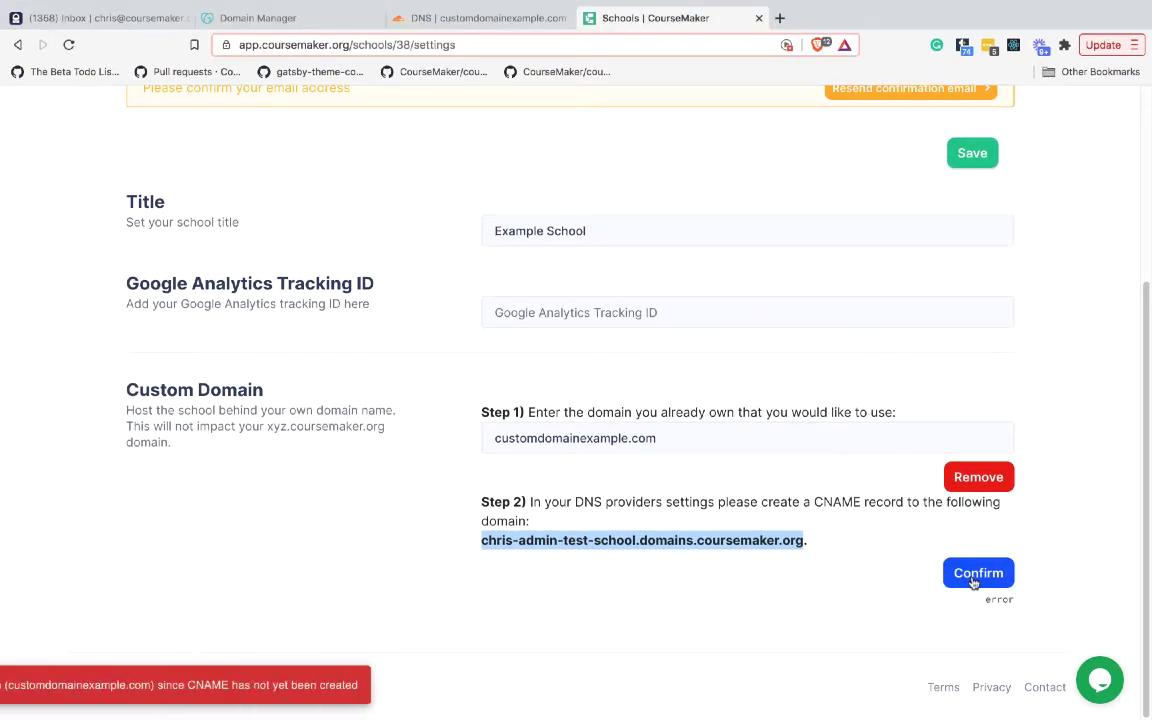
click(789, 655)
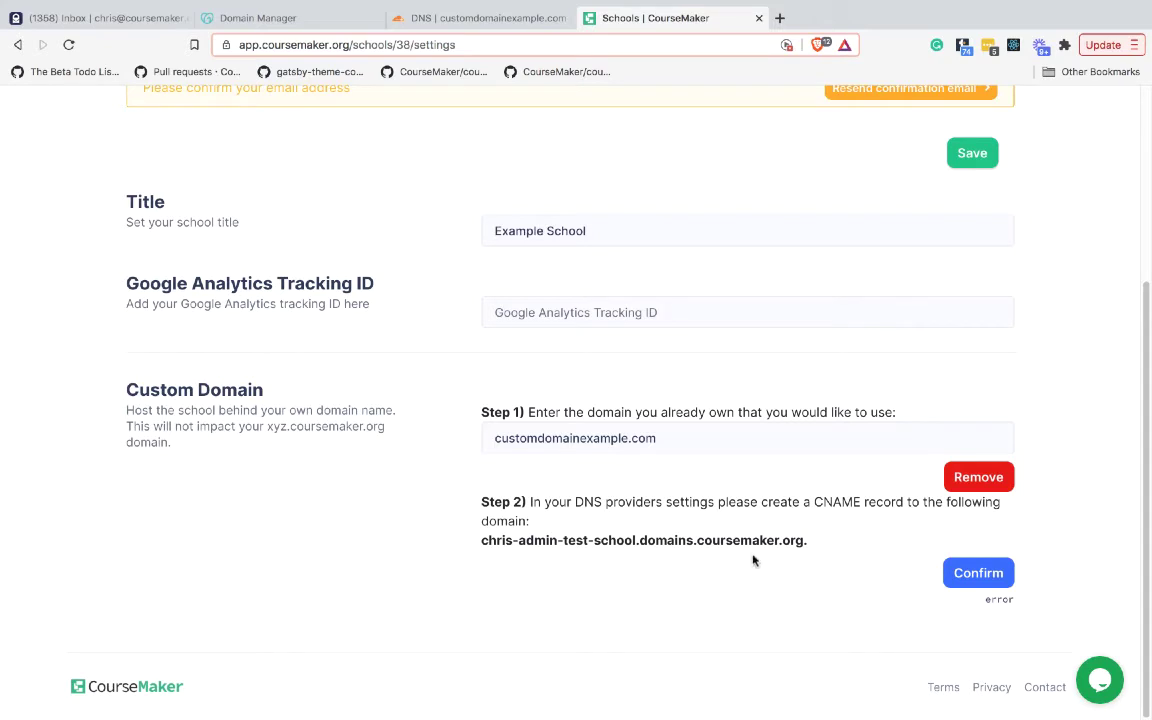
Step: Retry confirming customdomainexample.com as the school's custom domain
click(969, 578)
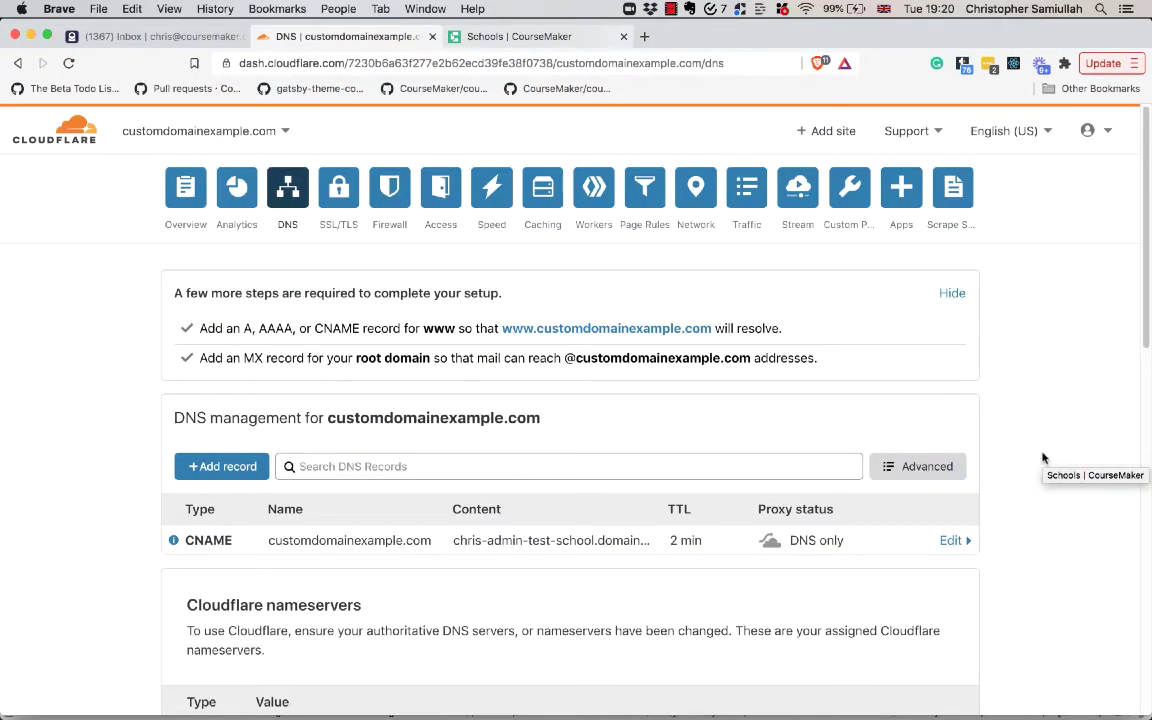
Step: Switch to Cloudflare and start creating a new page rule for customdomainexample.com
scroll(1043, 458, down, 3)
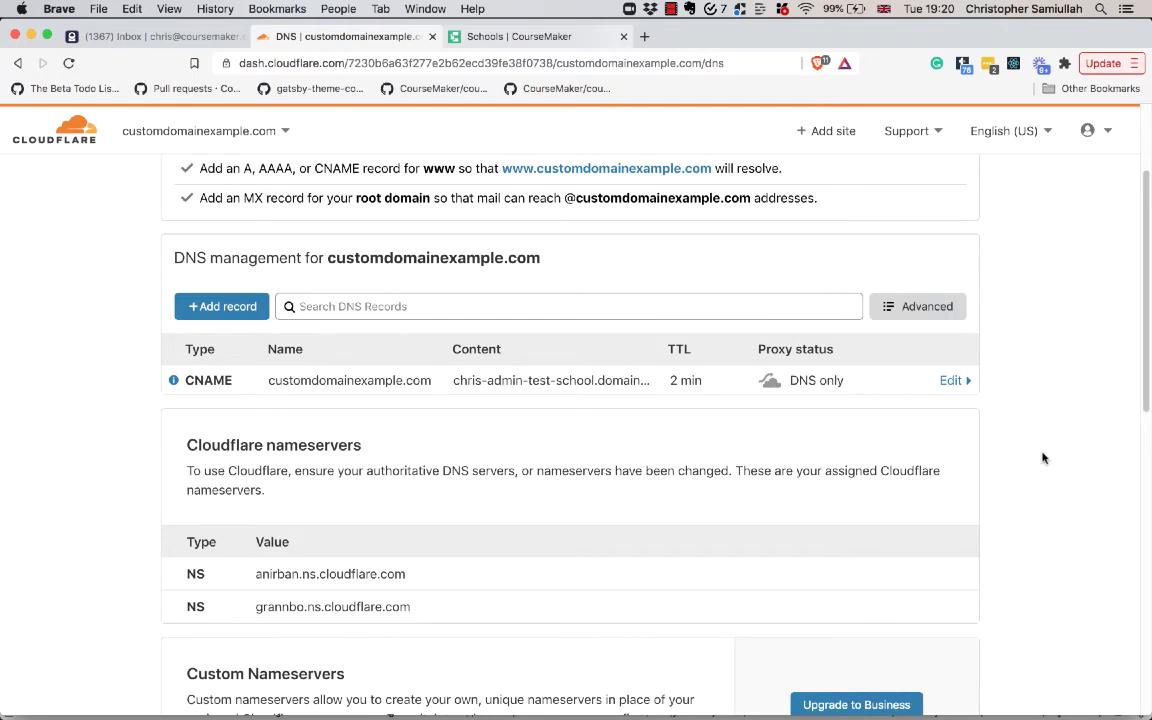
scroll(1043, 458, up, 3)
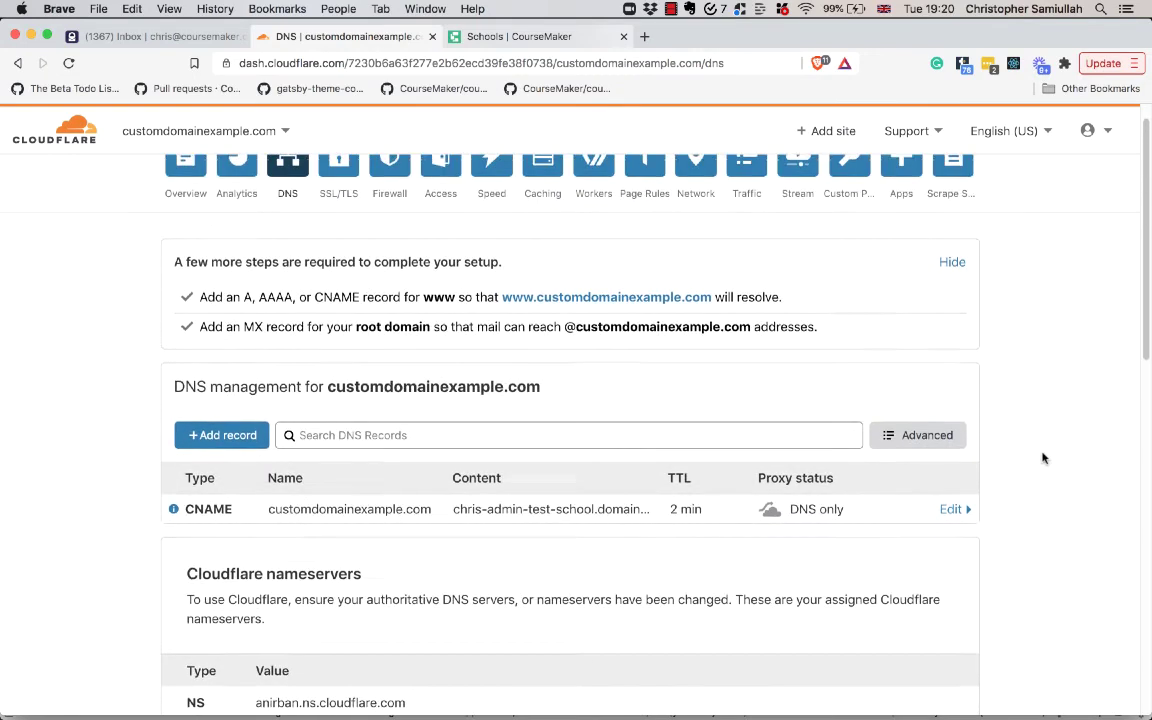
scroll(1043, 458, up, 1)
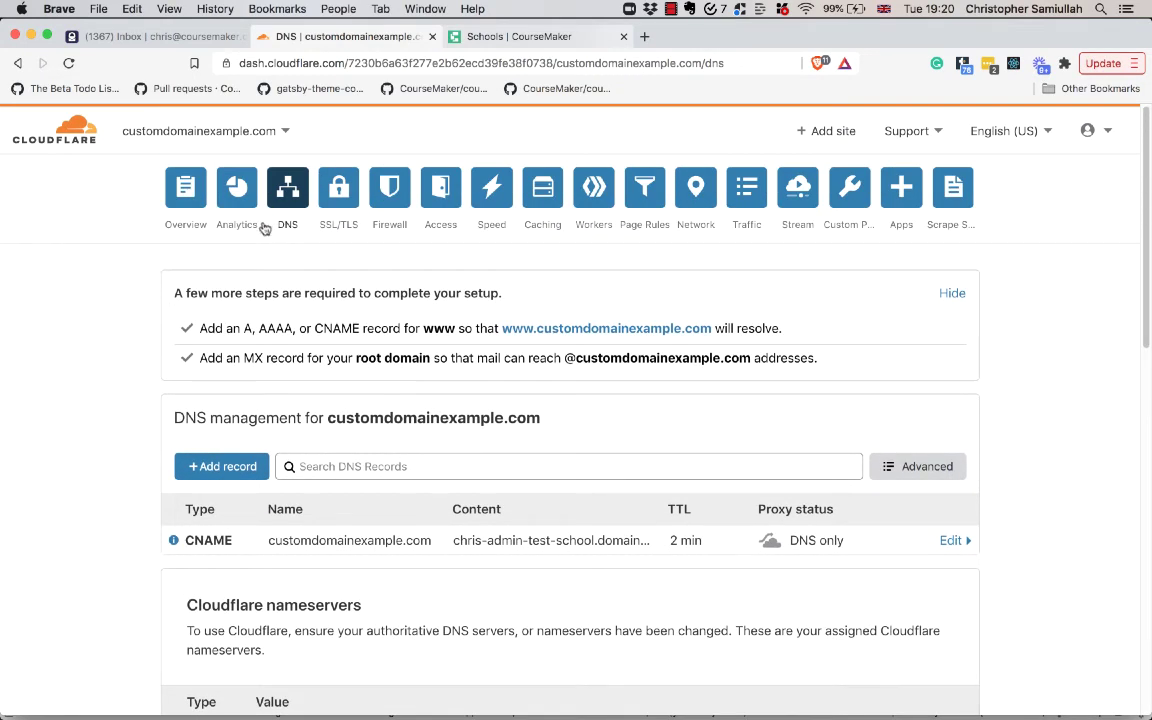
click(643, 200)
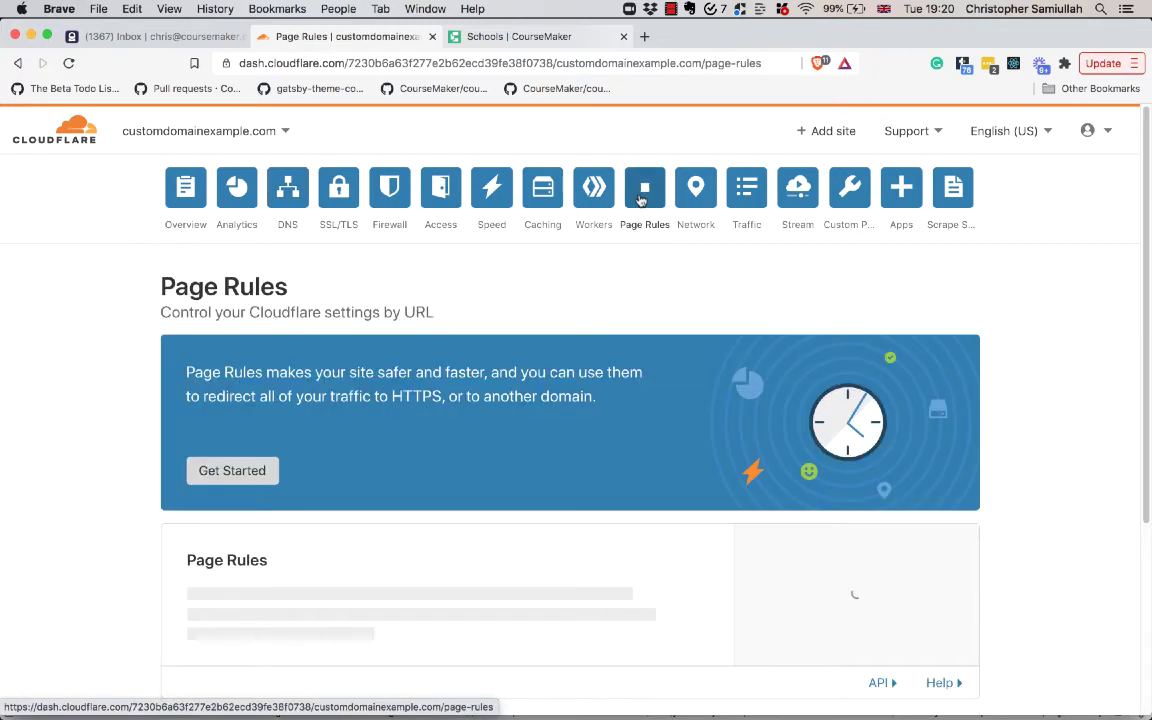
scroll(640, 199, down, 5)
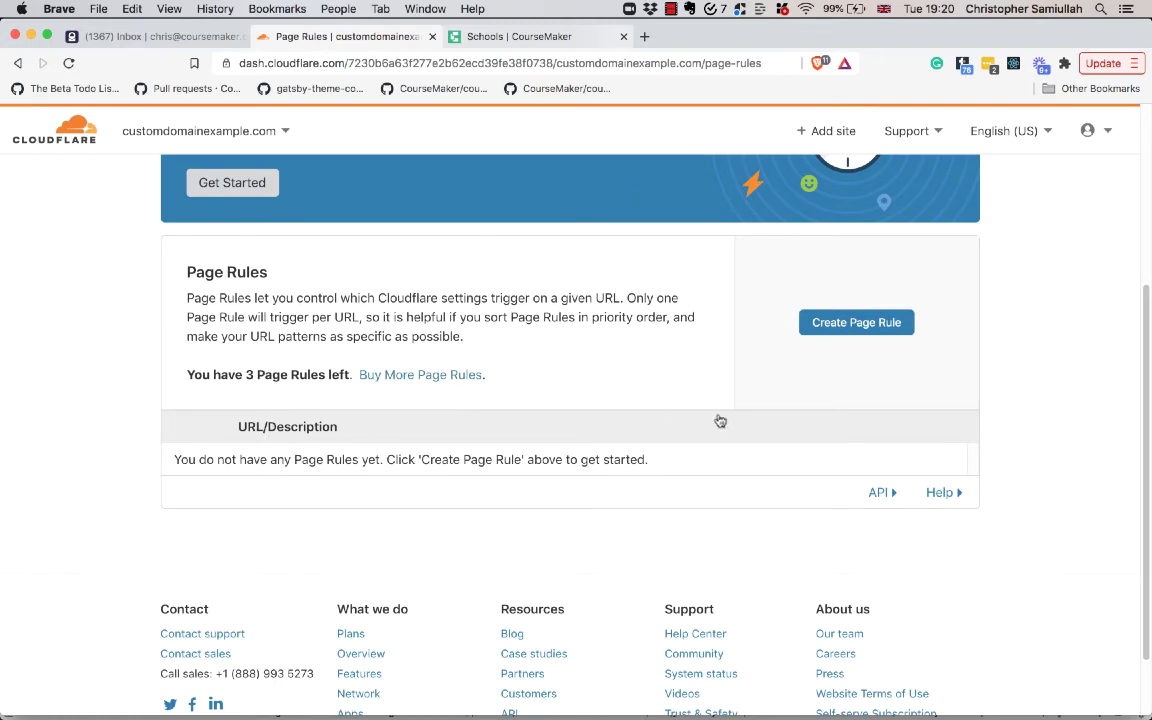
click(858, 325)
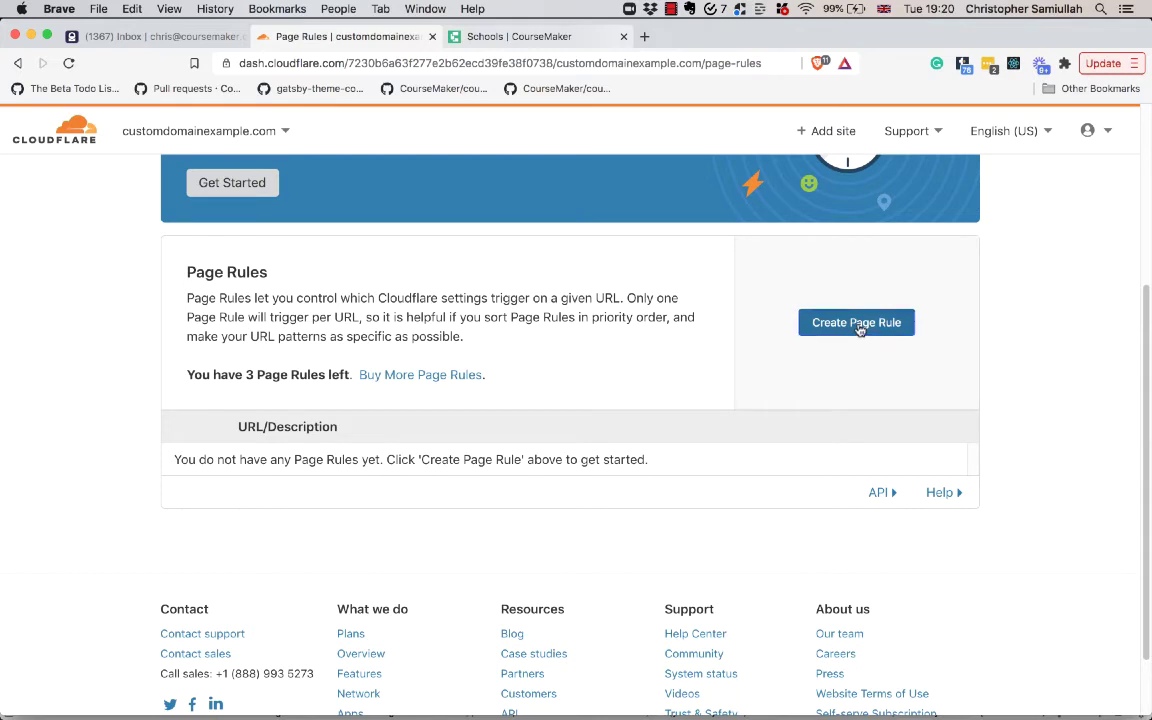
scroll(858, 329, down, 2)
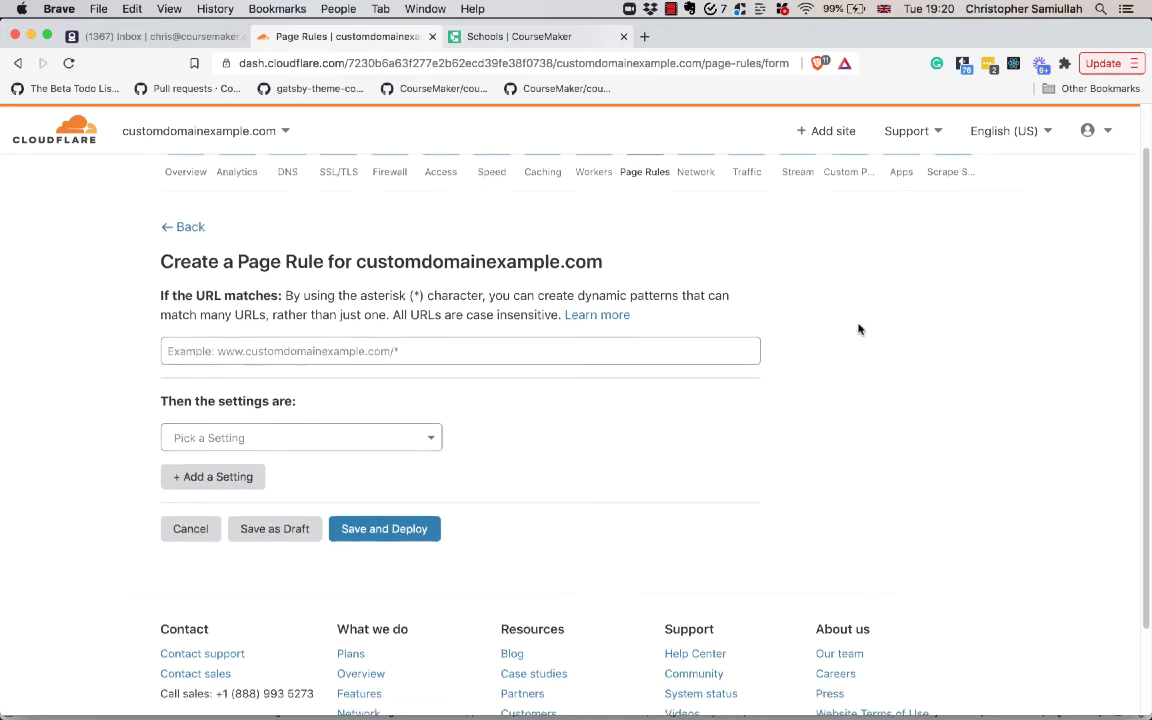
click(262, 341)
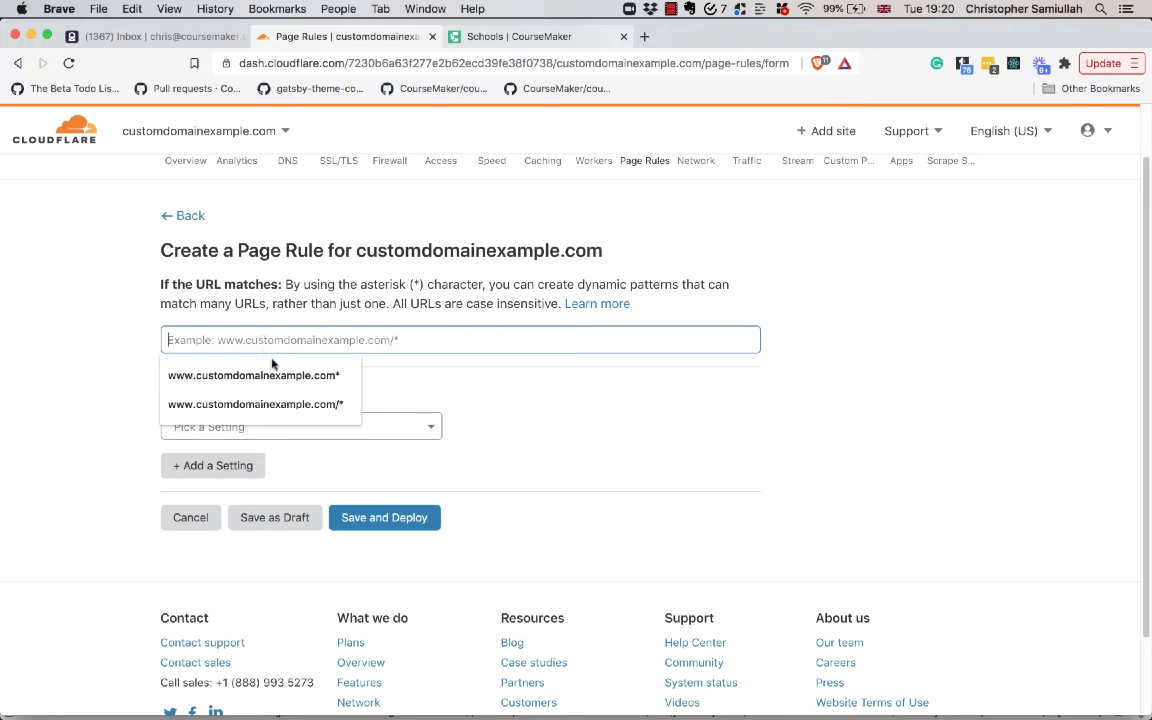
click(268, 375)
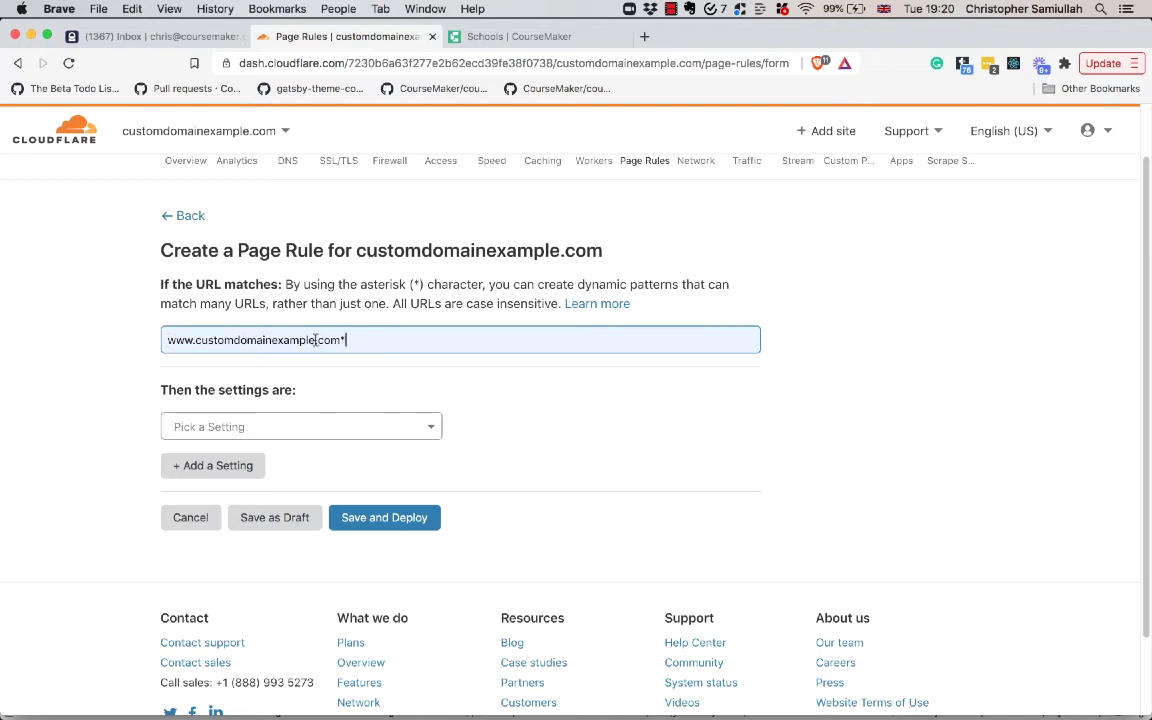
drag(316, 340, 193, 340)
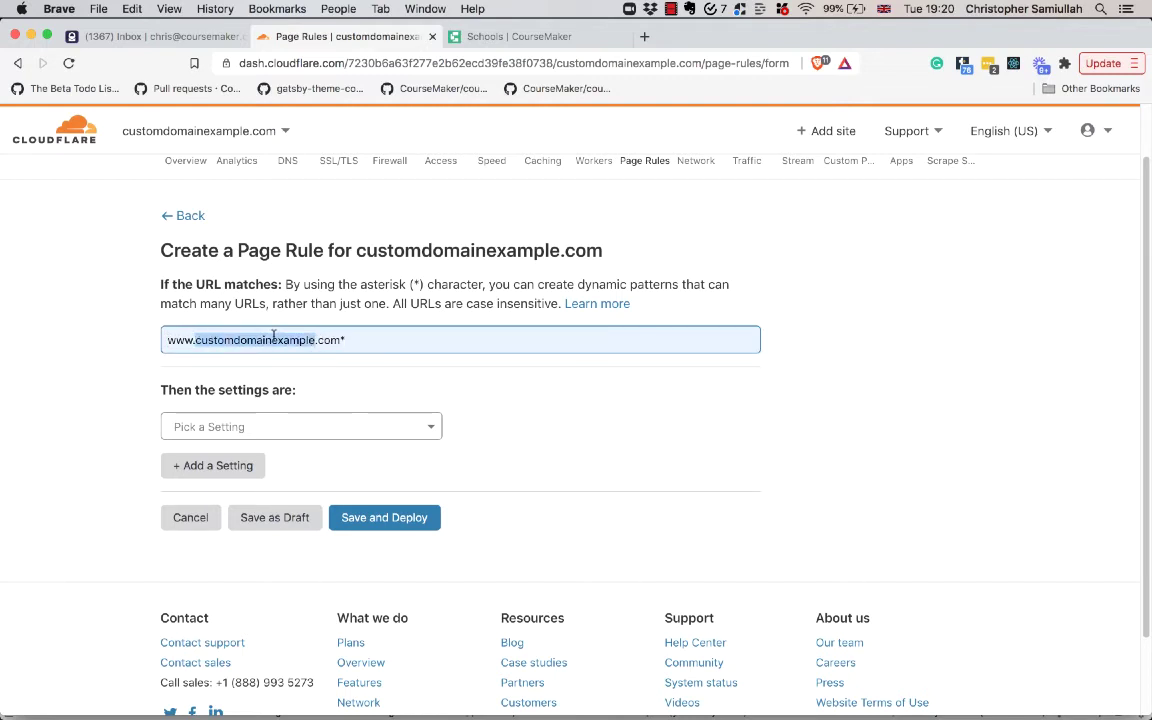
click(316, 340)
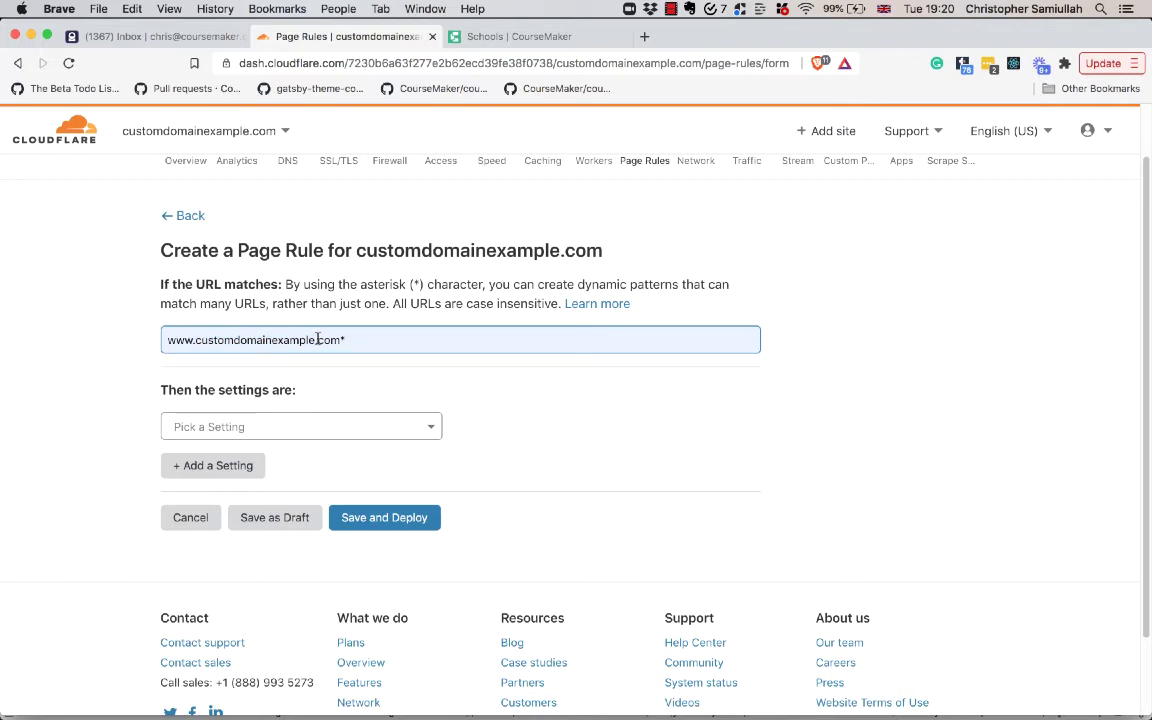
double_click(318, 340)
click(358, 340)
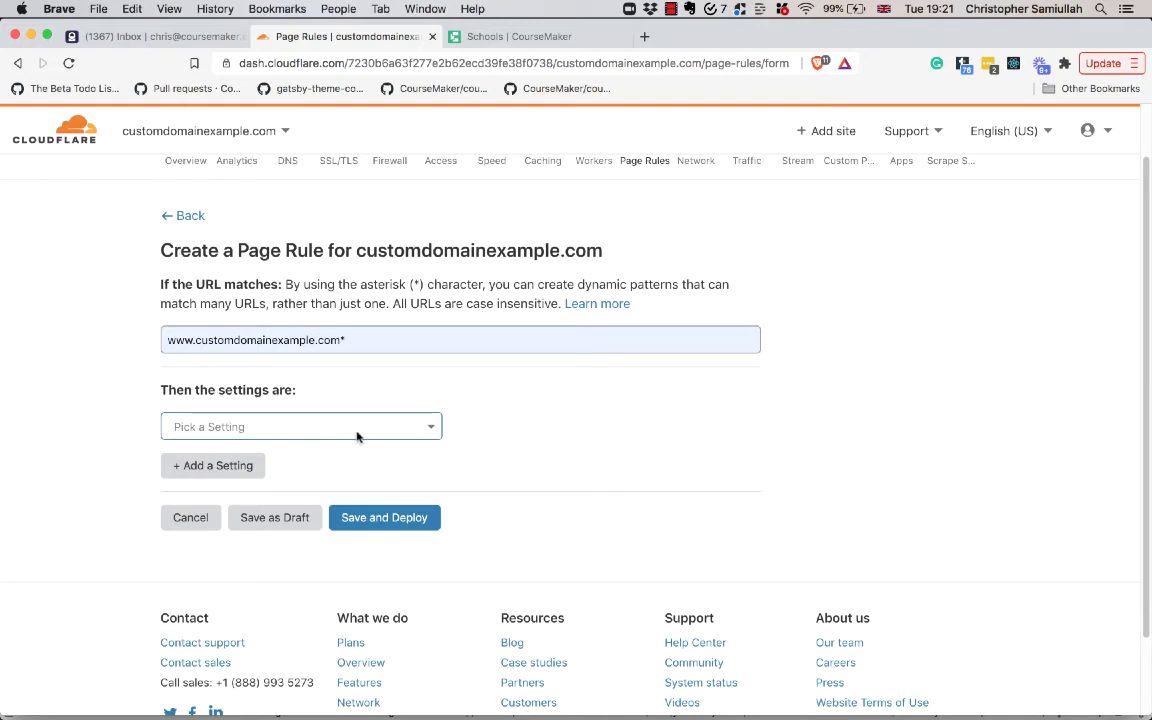
Step: Choose Forwarding URL as the page rule's setting, with status code 301 - Permanent Redirect
click(420, 436)
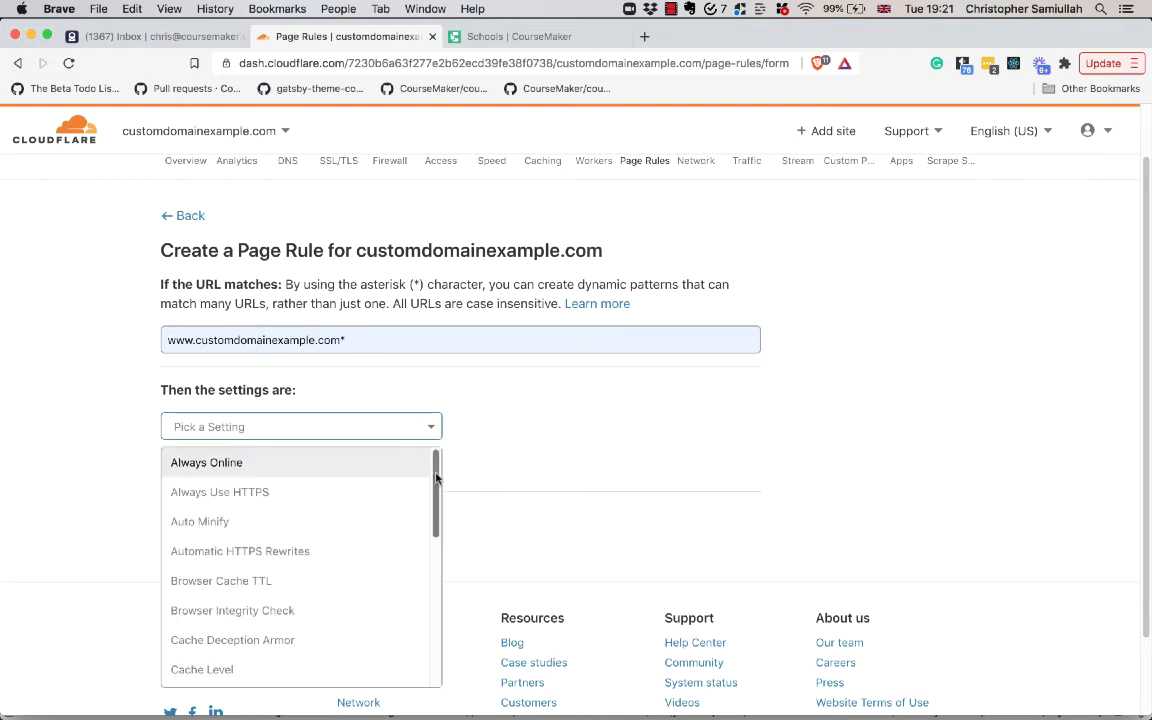
scroll(436, 510, down, 3)
drag(436, 510, 452, 597)
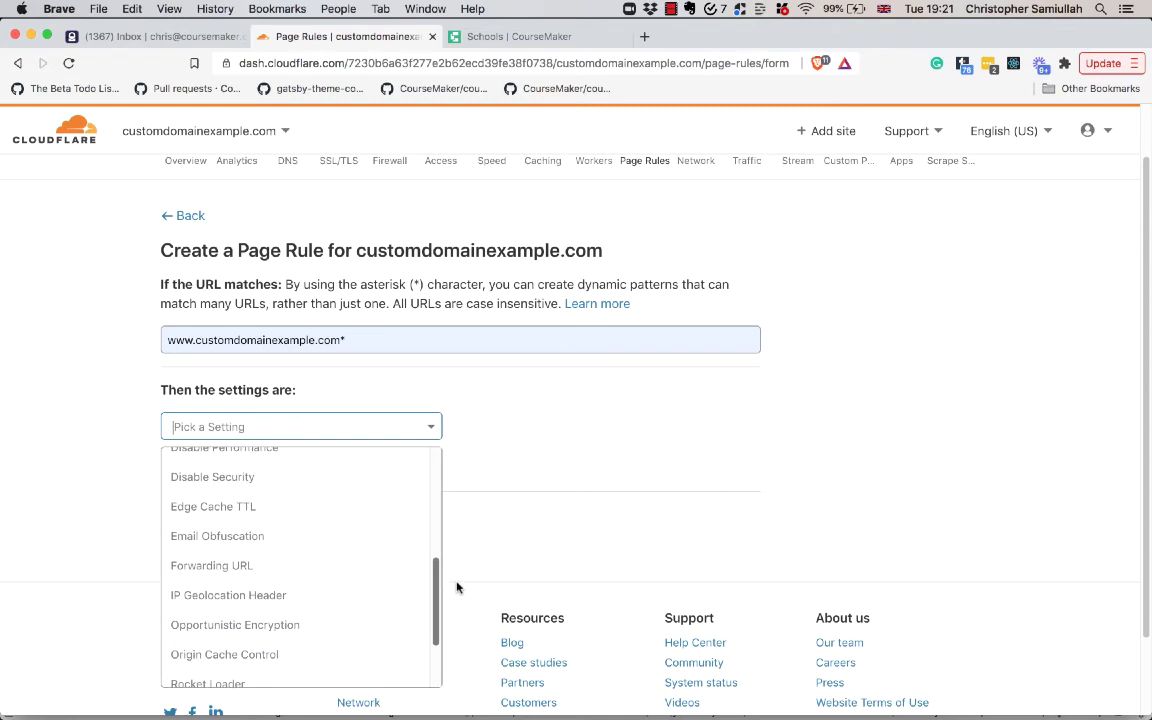
click(214, 568)
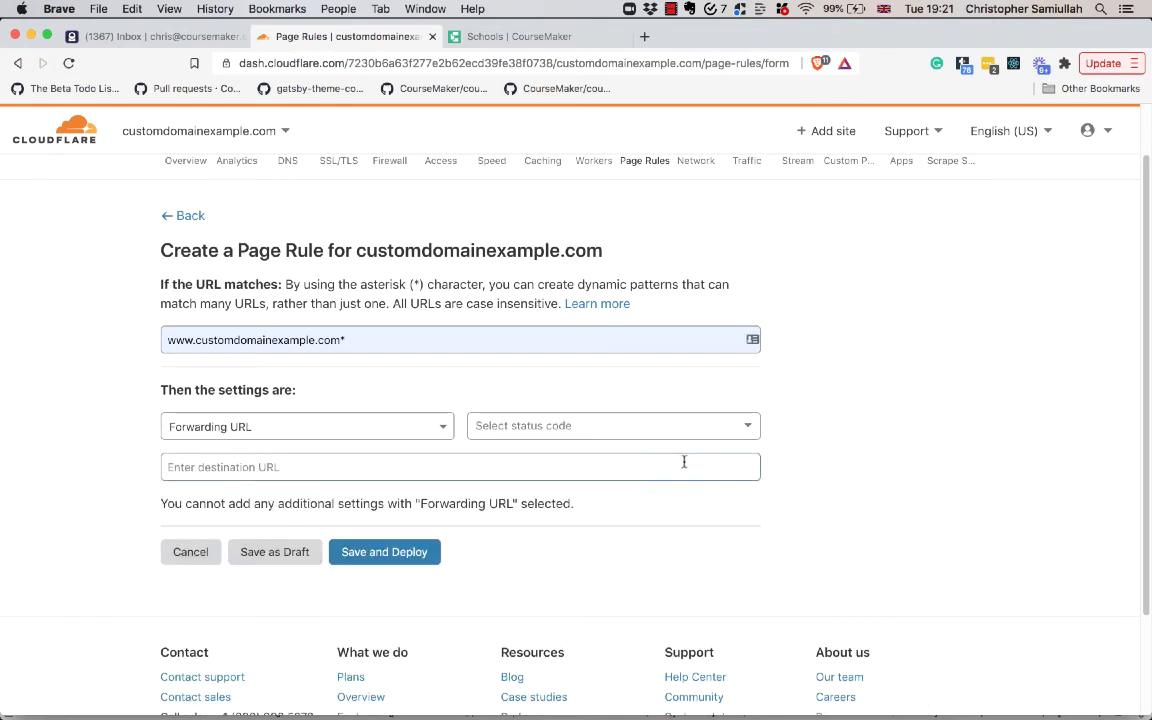
click(747, 428)
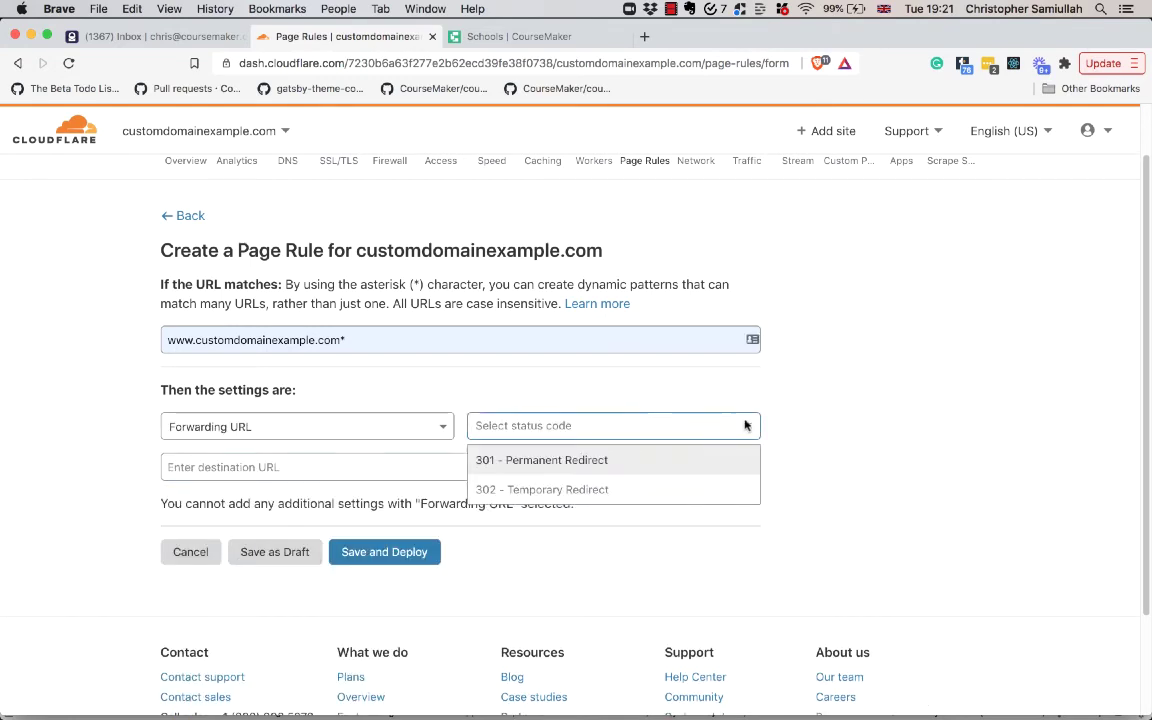
click(580, 466)
click(134, 468)
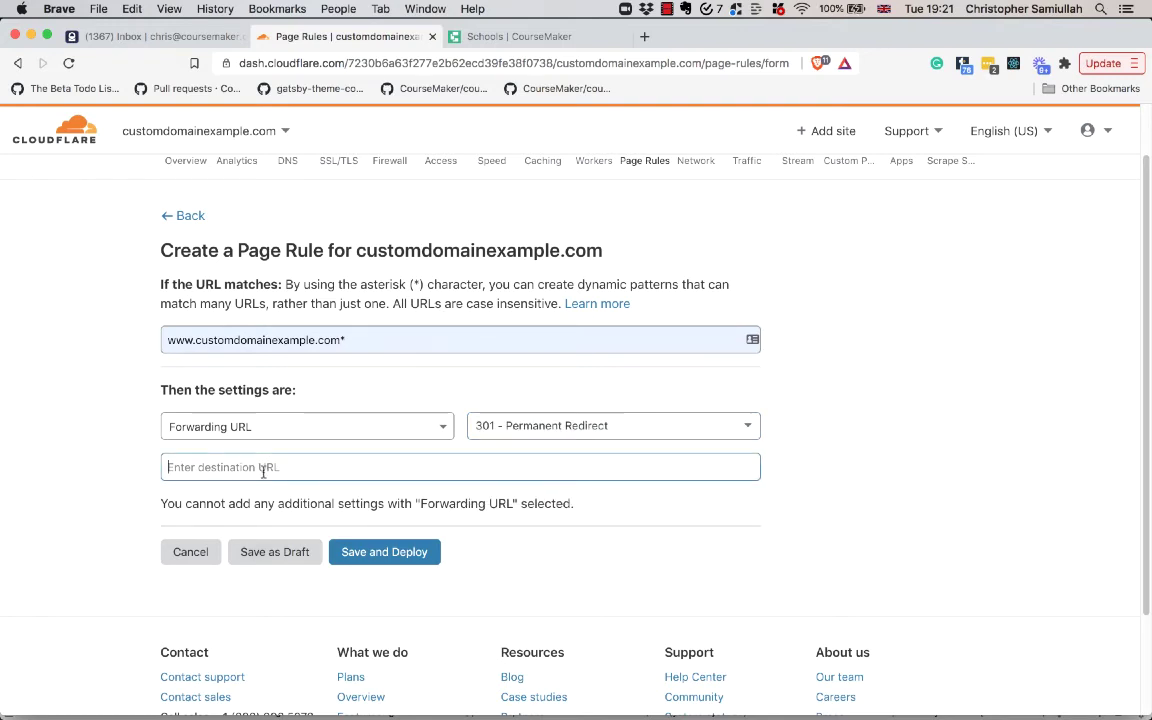
text(htt)
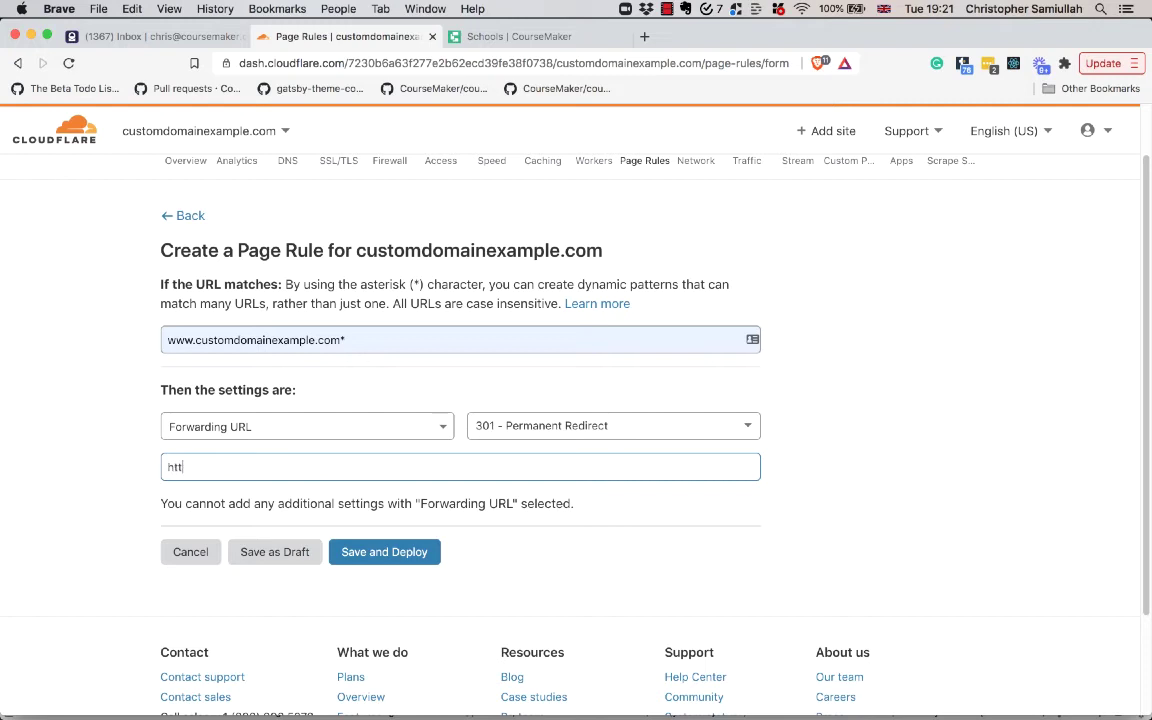
text(ps://cu)
drag(340, 340, 198, 340)
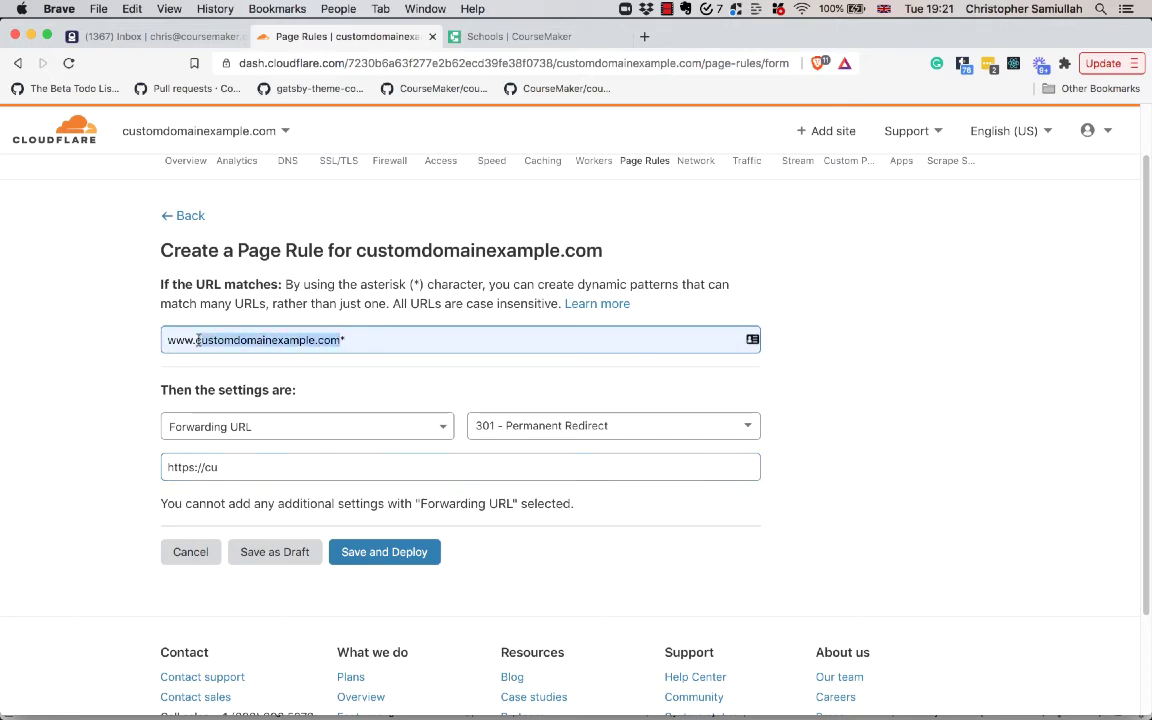
key(super+c)
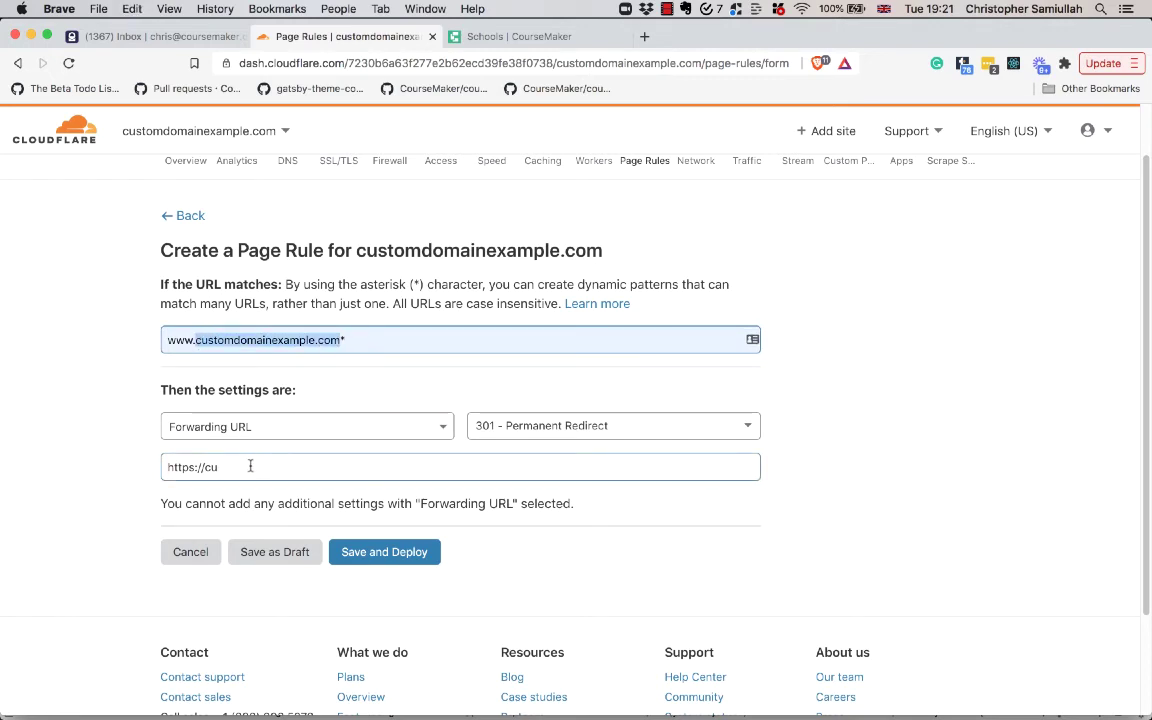
click(250, 467)
key(BackSpace)
key(BackSpace)
key(super+v)
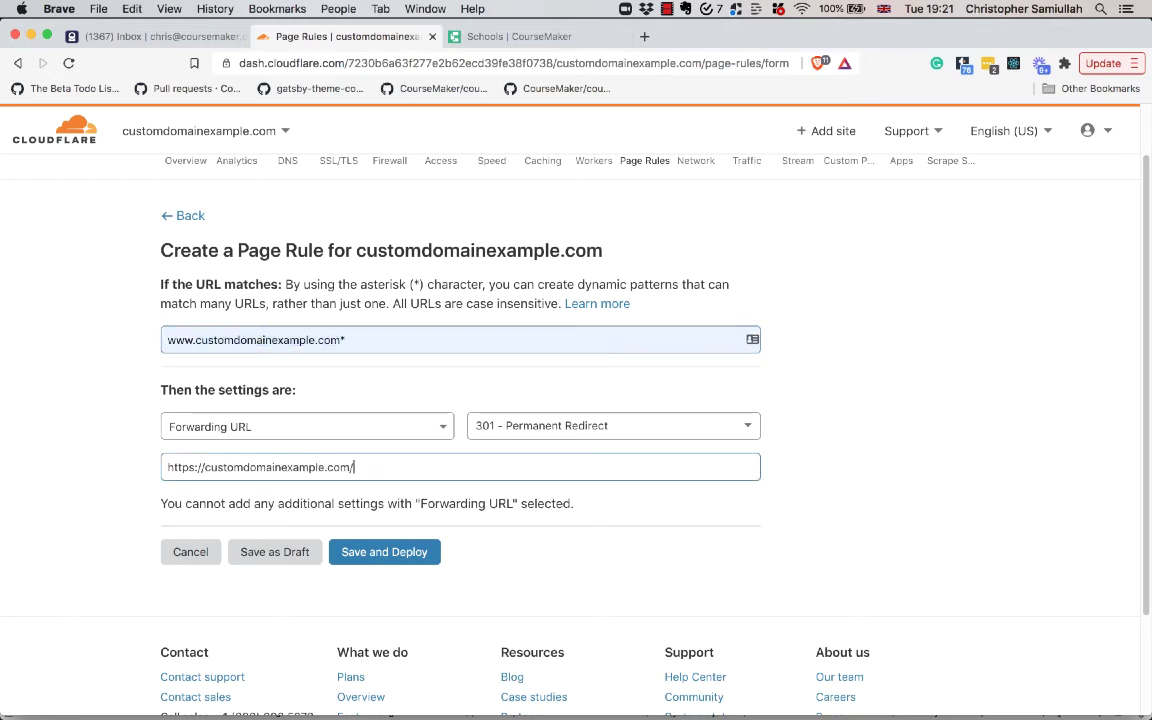
text(/$1)
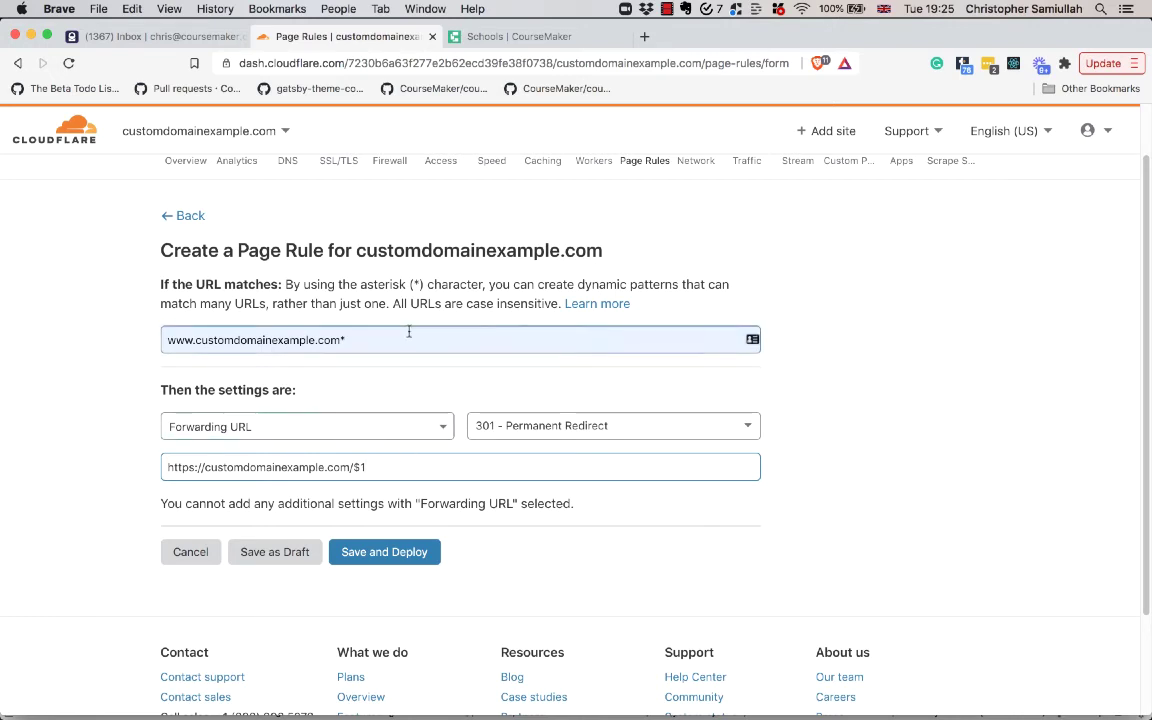
Step: Save and deploy the www forwarding rule and view its entry in the list of page rules
click(342, 341)
text(*)
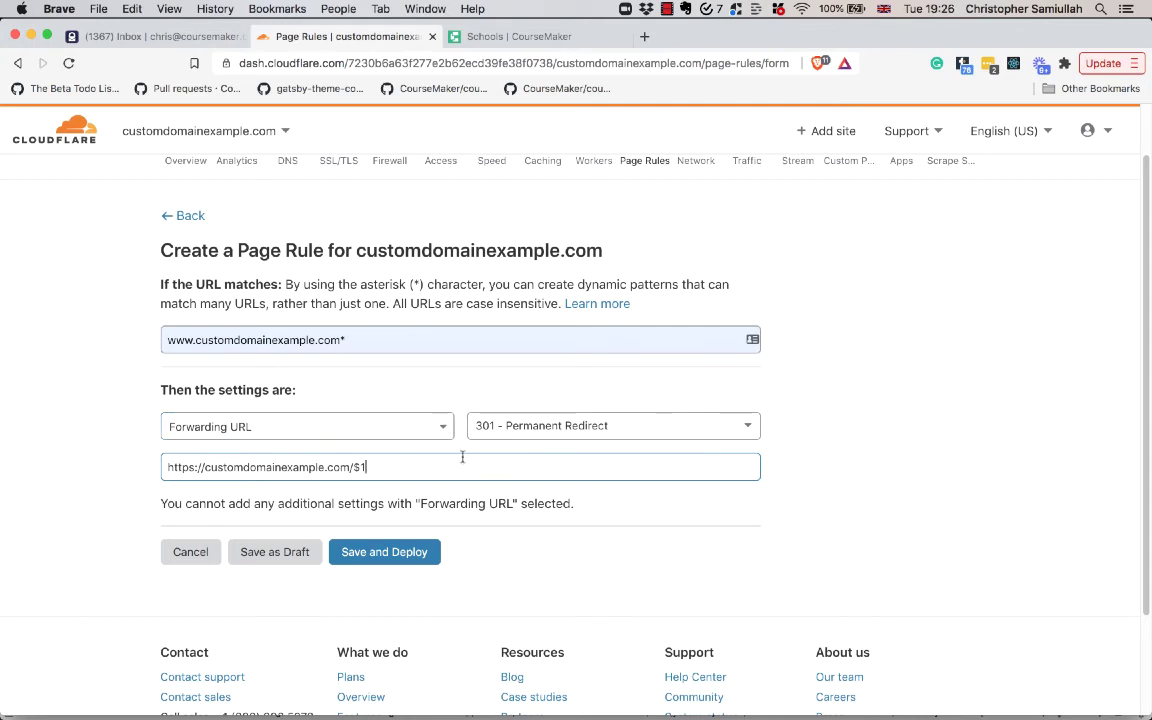
click(394, 555)
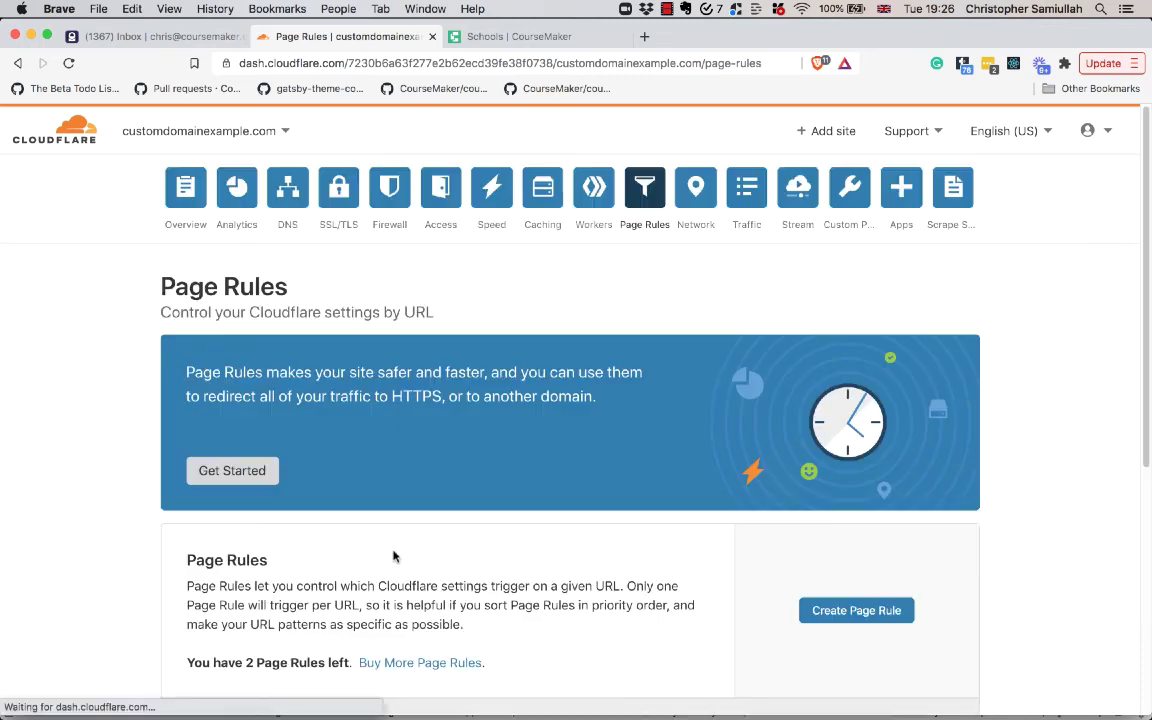
scroll(392, 482, down, 7)
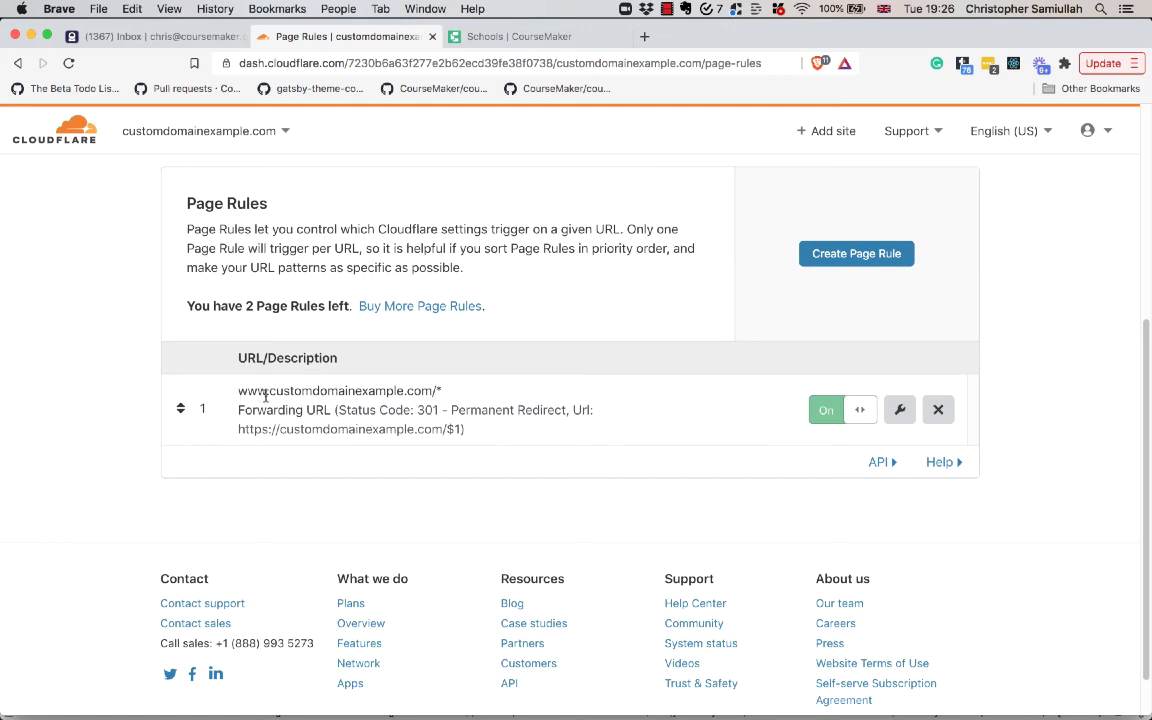
Step: On the domain's DNS page, fill in a proxied CNAME record named www with target @, and discard it
scroll(265, 395, up, 5)
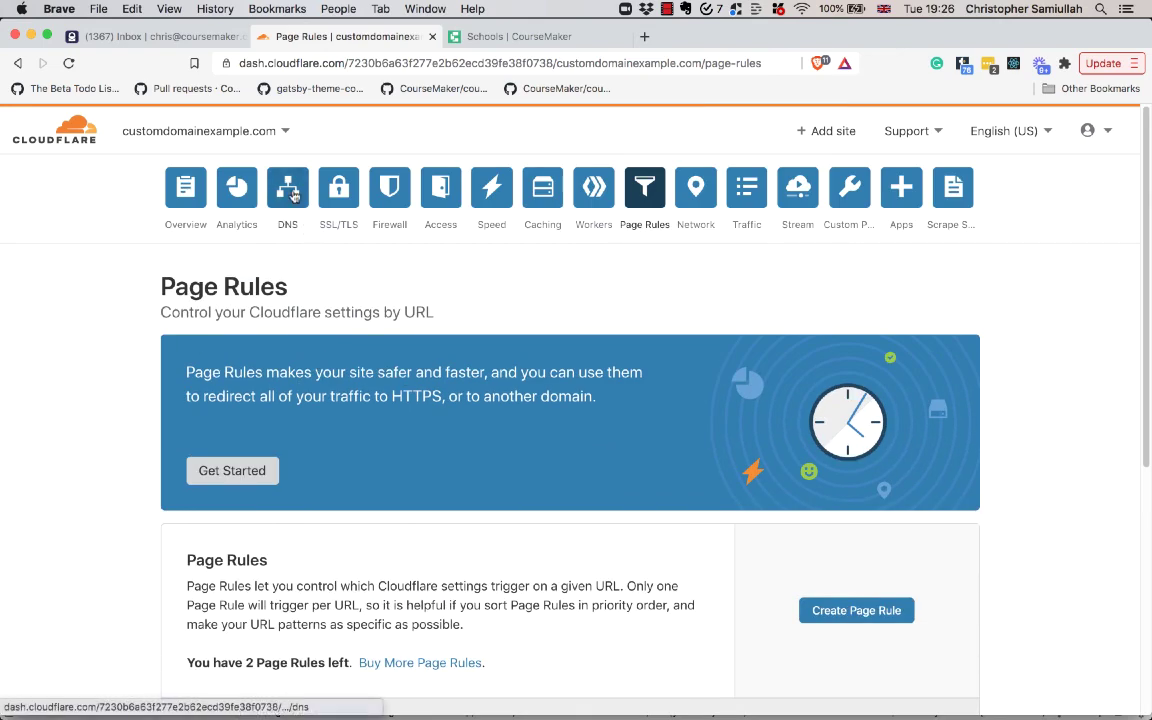
click(291, 194)
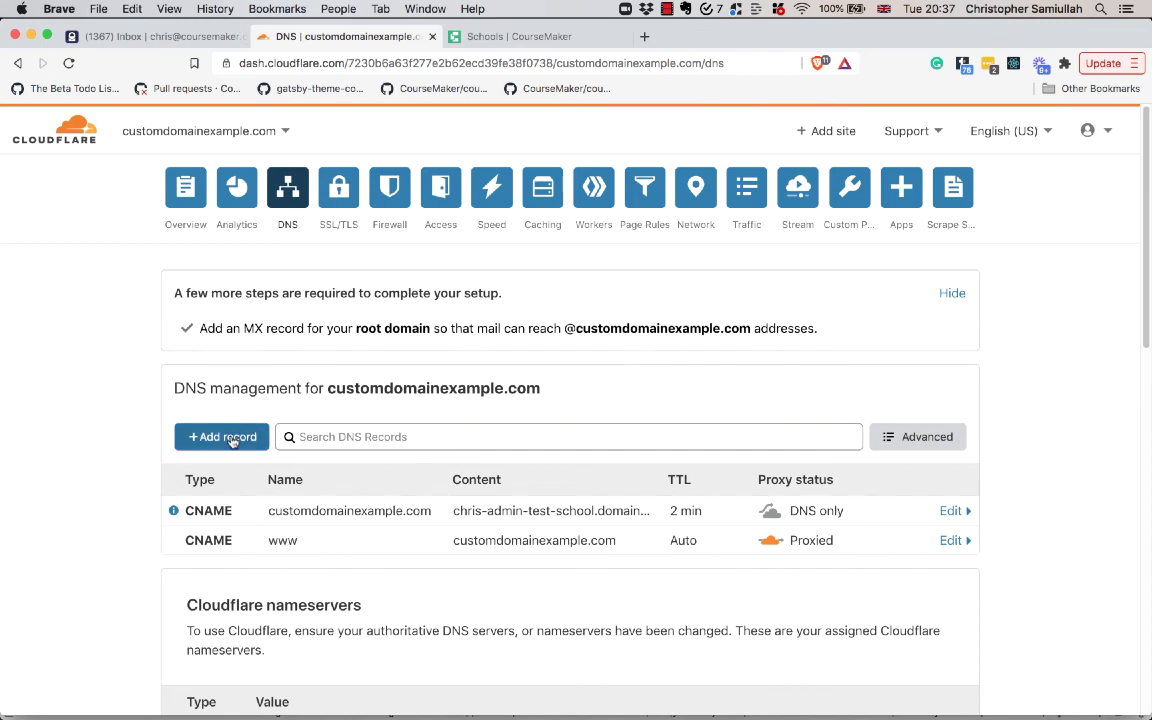
click(230, 440)
scroll(250, 590, down, 2)
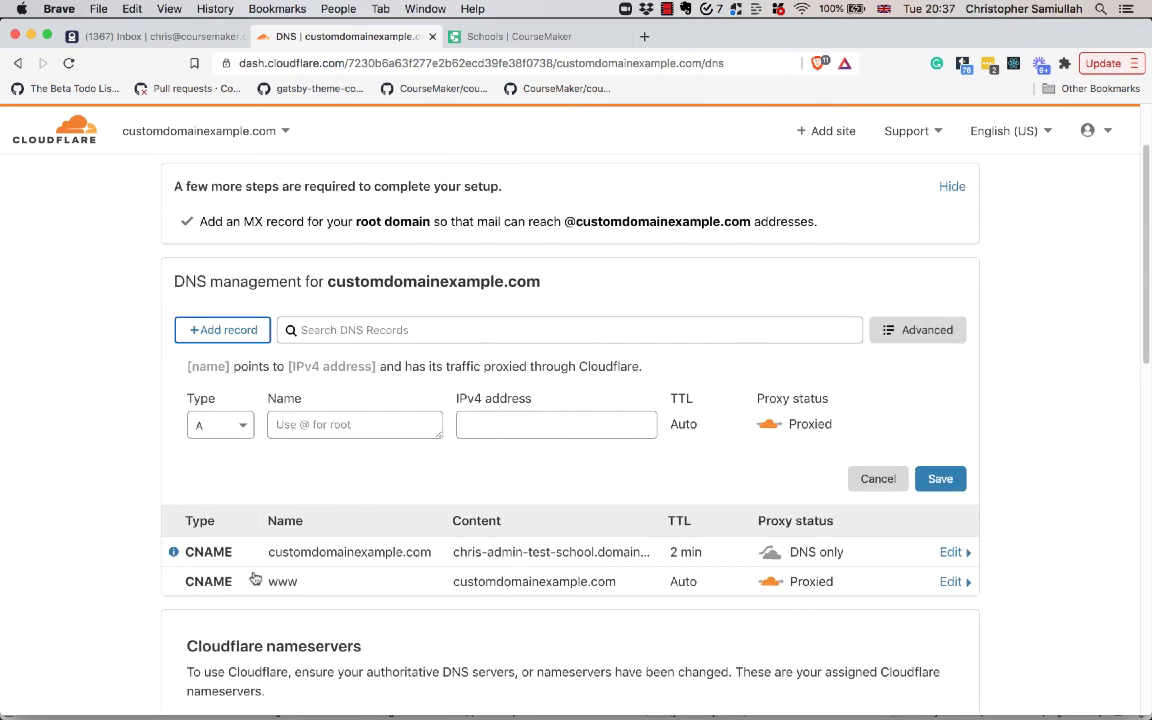
click(222, 425)
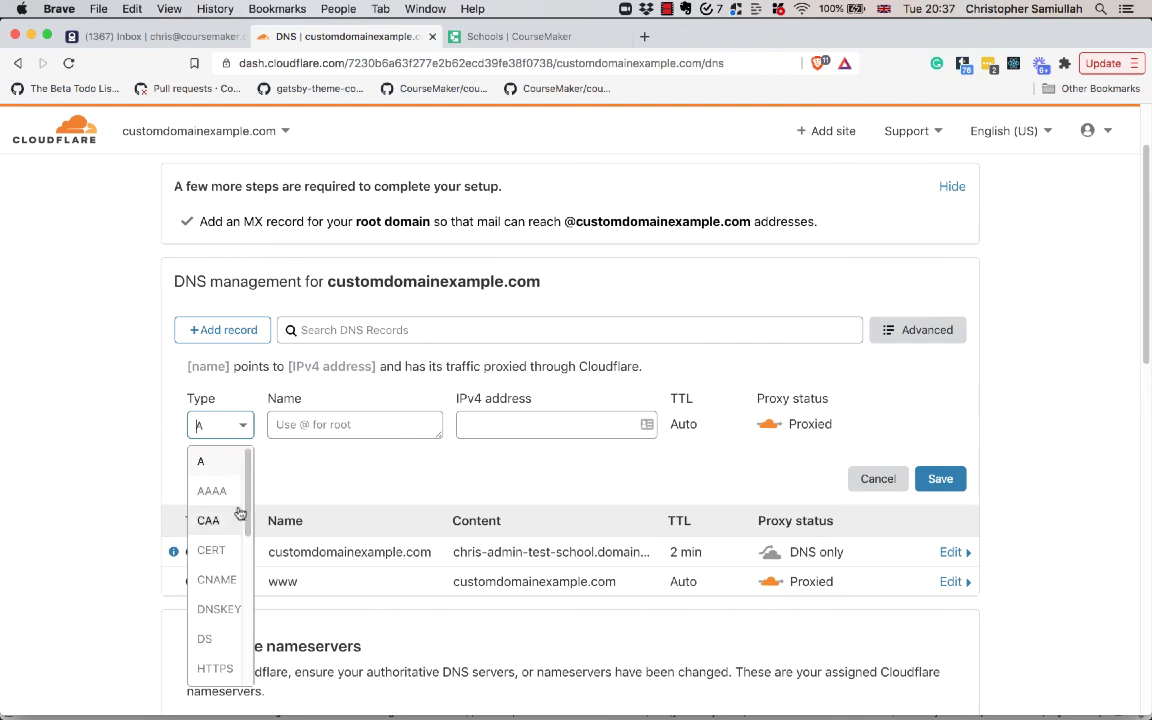
click(223, 590)
click(313, 426)
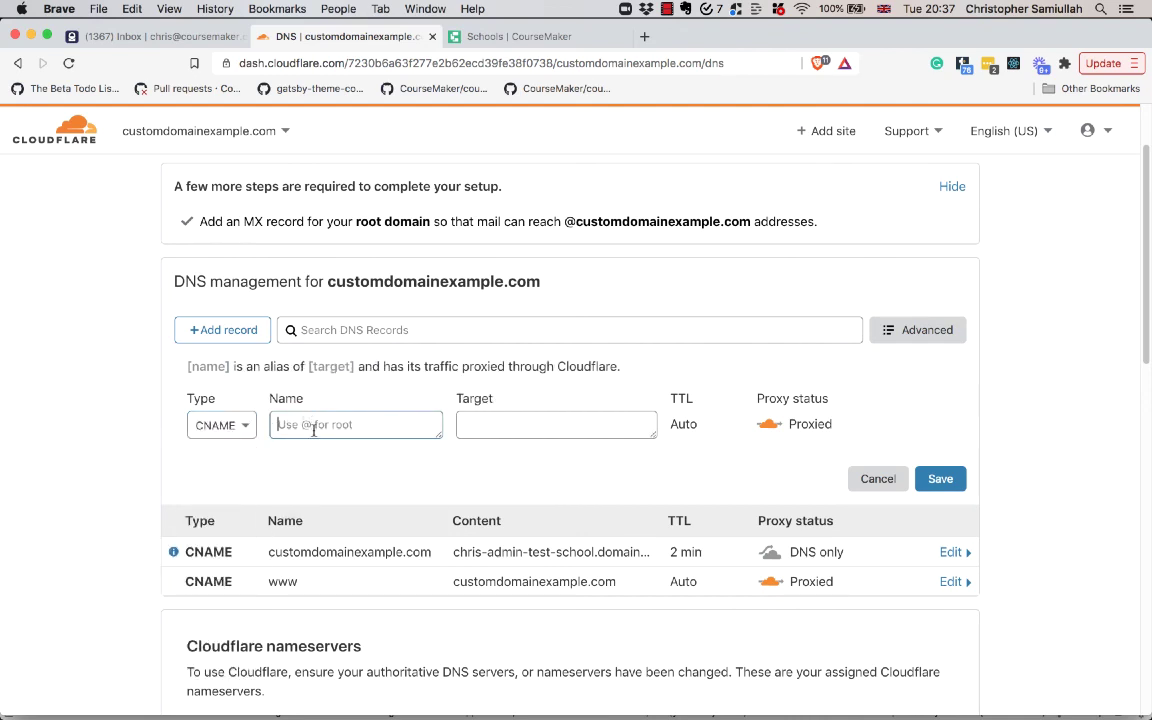
text(www)
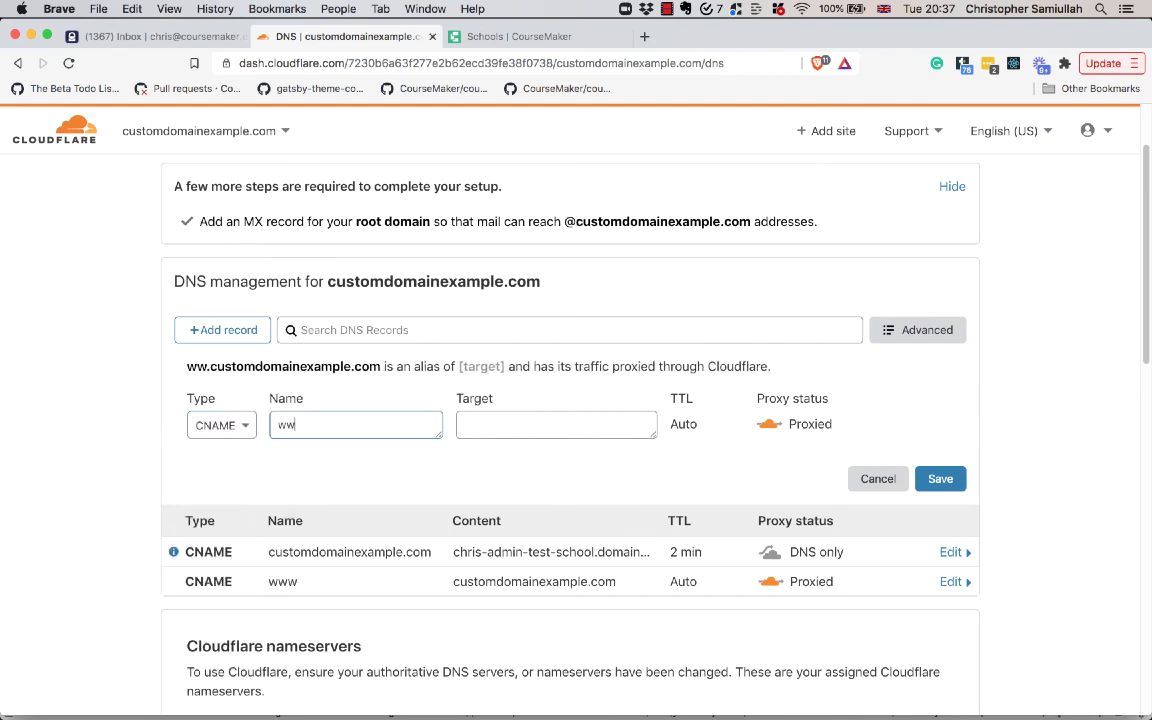
click(473, 437)
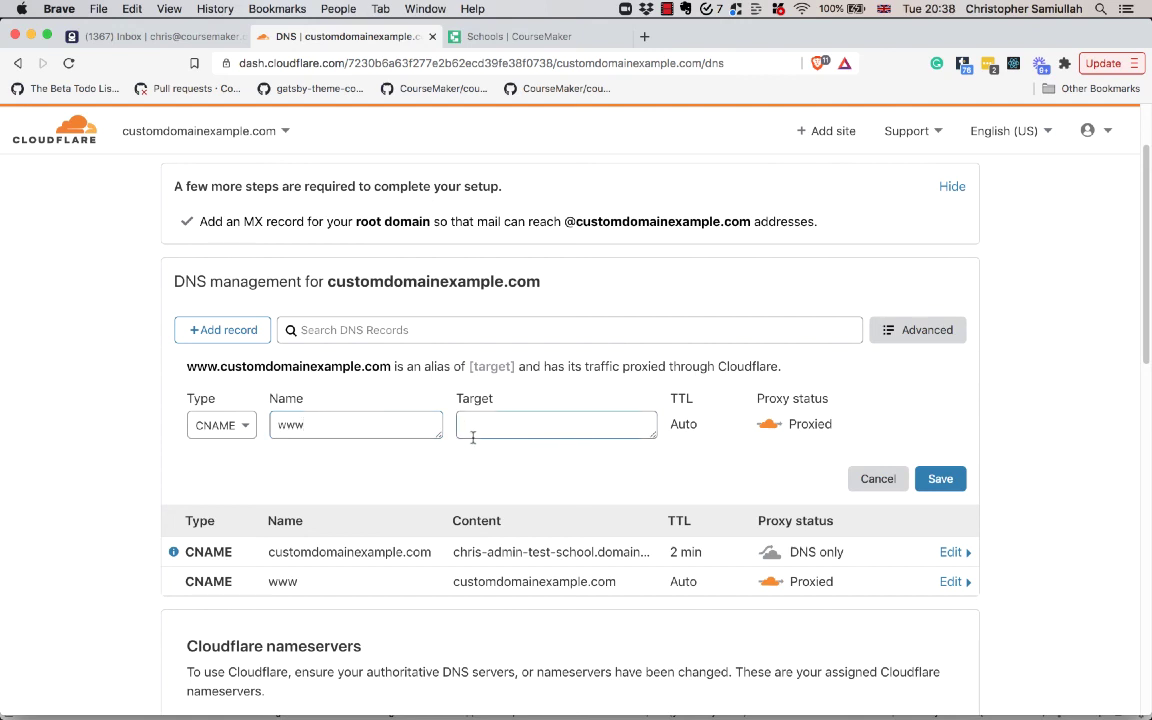
text(@)
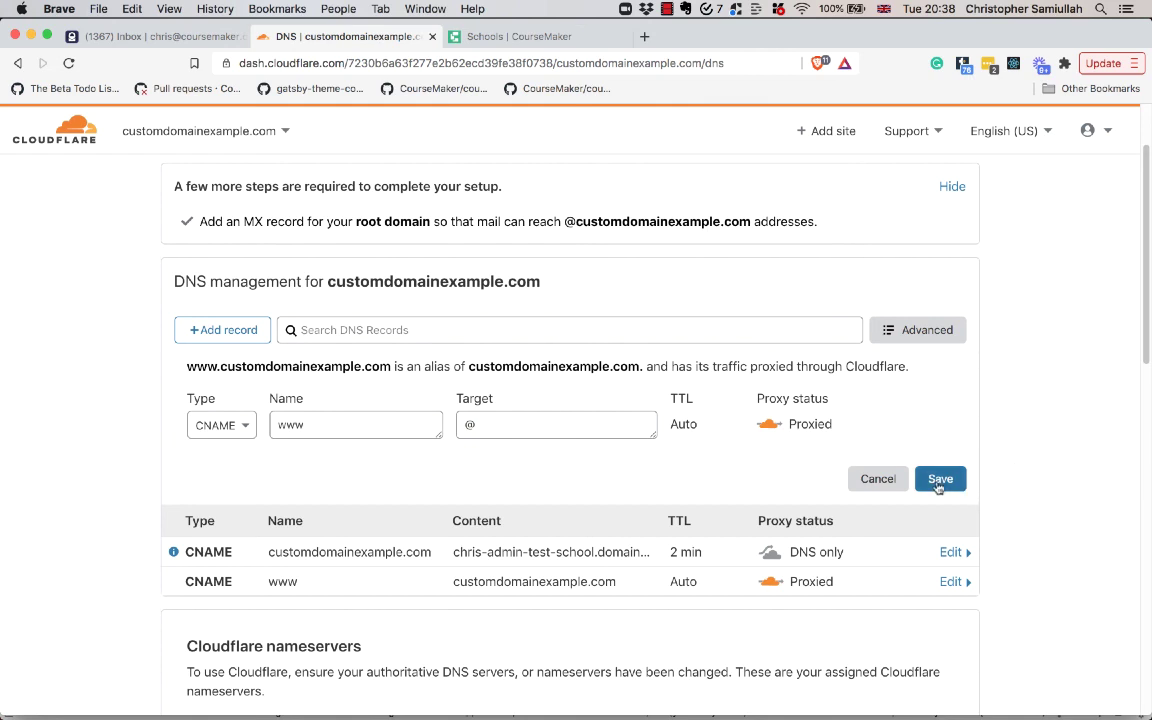
click(885, 480)
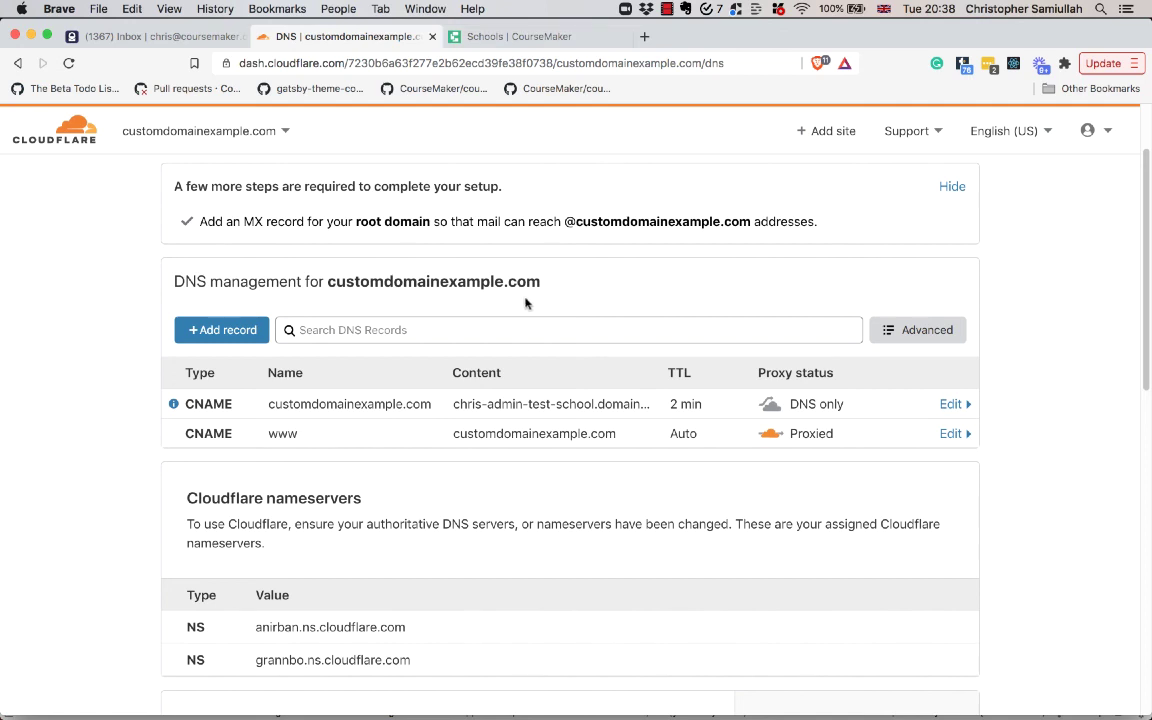
drag(541, 283, 325, 281)
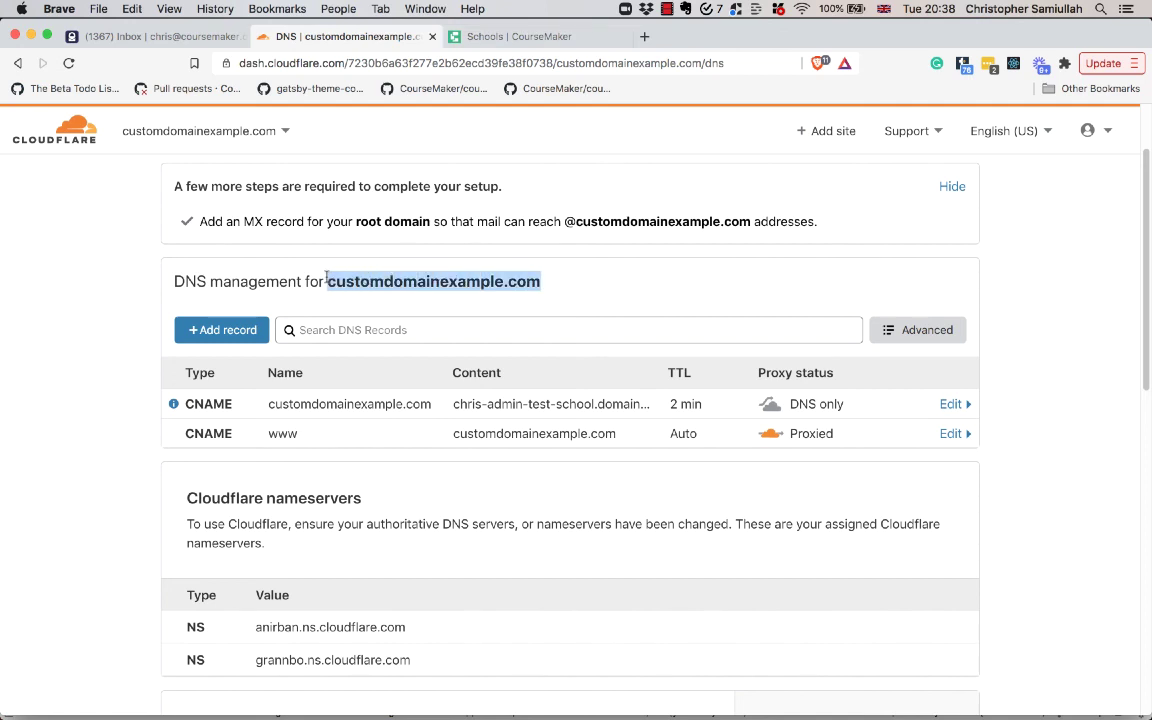
key(cmd+c)
click(644, 36)
key(cmd+v)
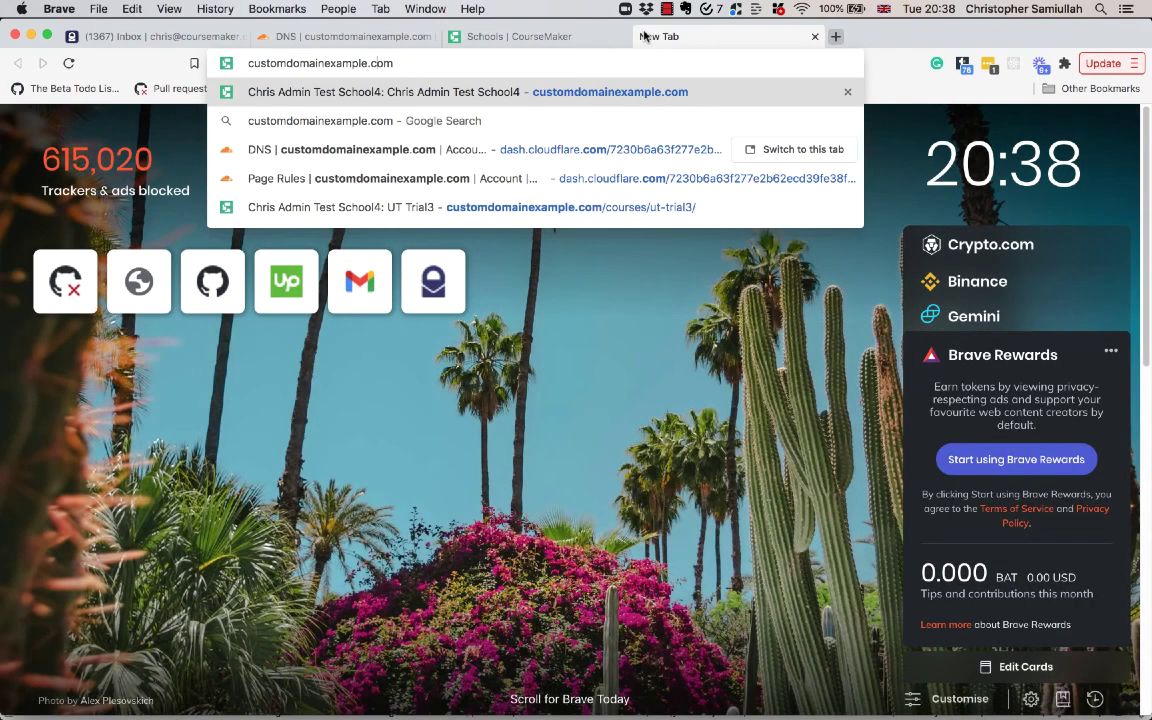
text(www.)
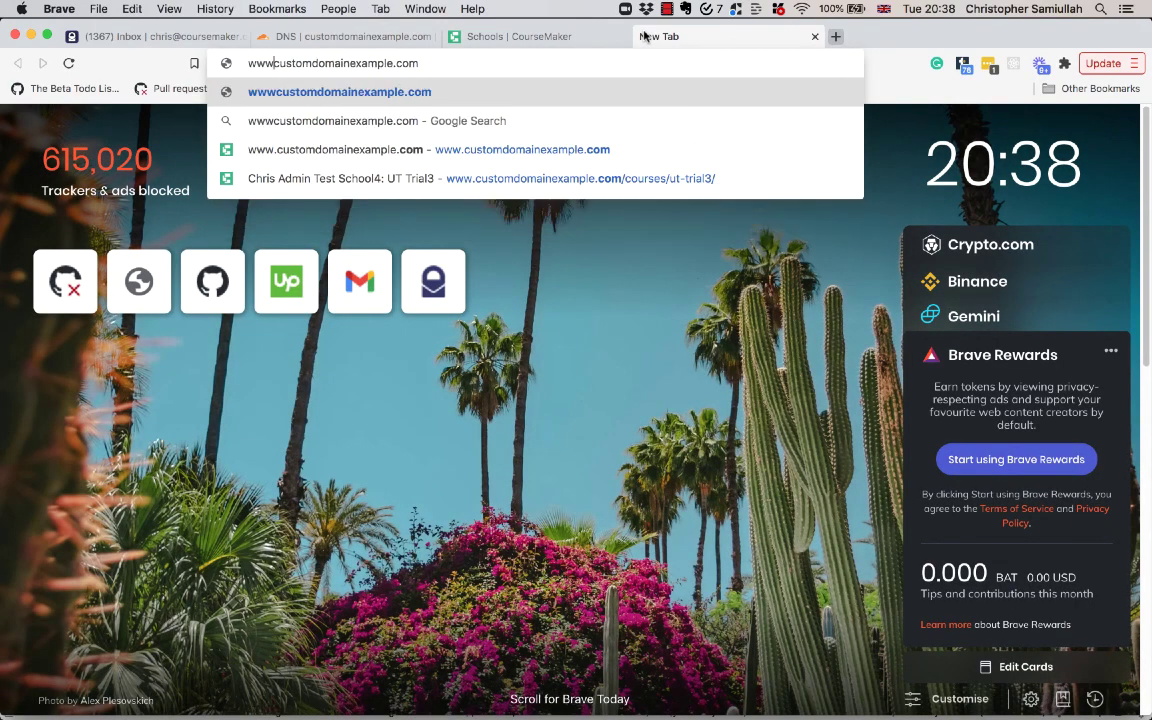
key(Return)
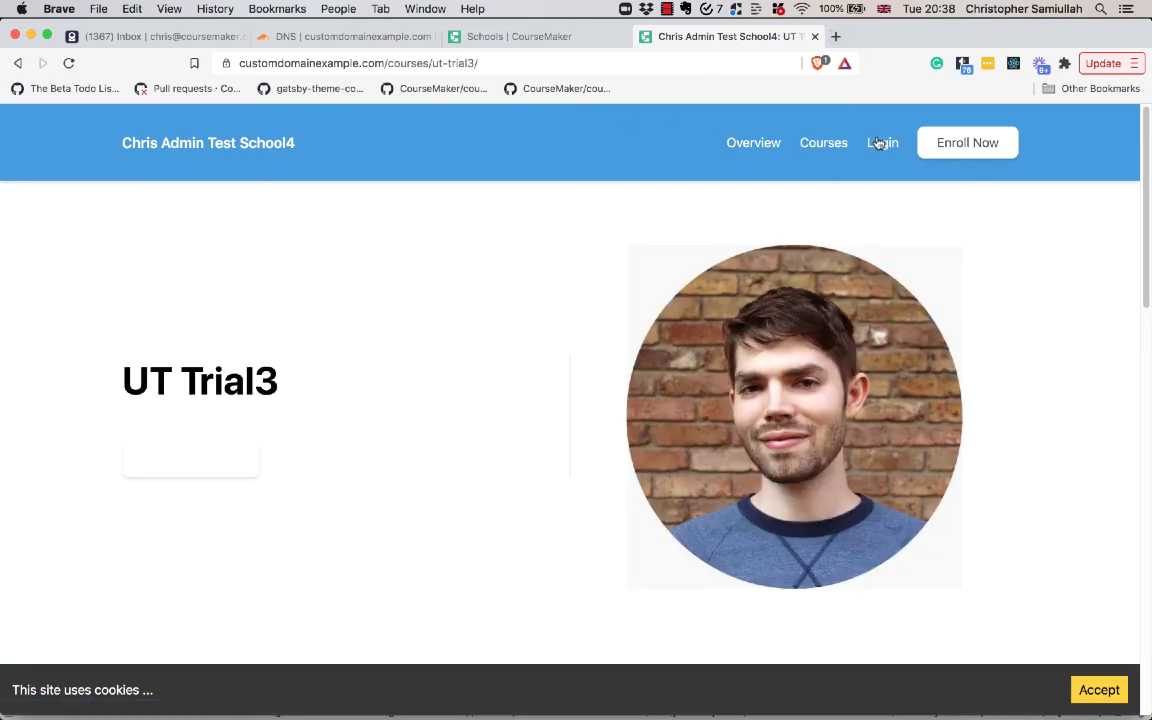
Step: View the school's login page on the custom domain, and return to the Cloudflare DNS page
click(881, 143)
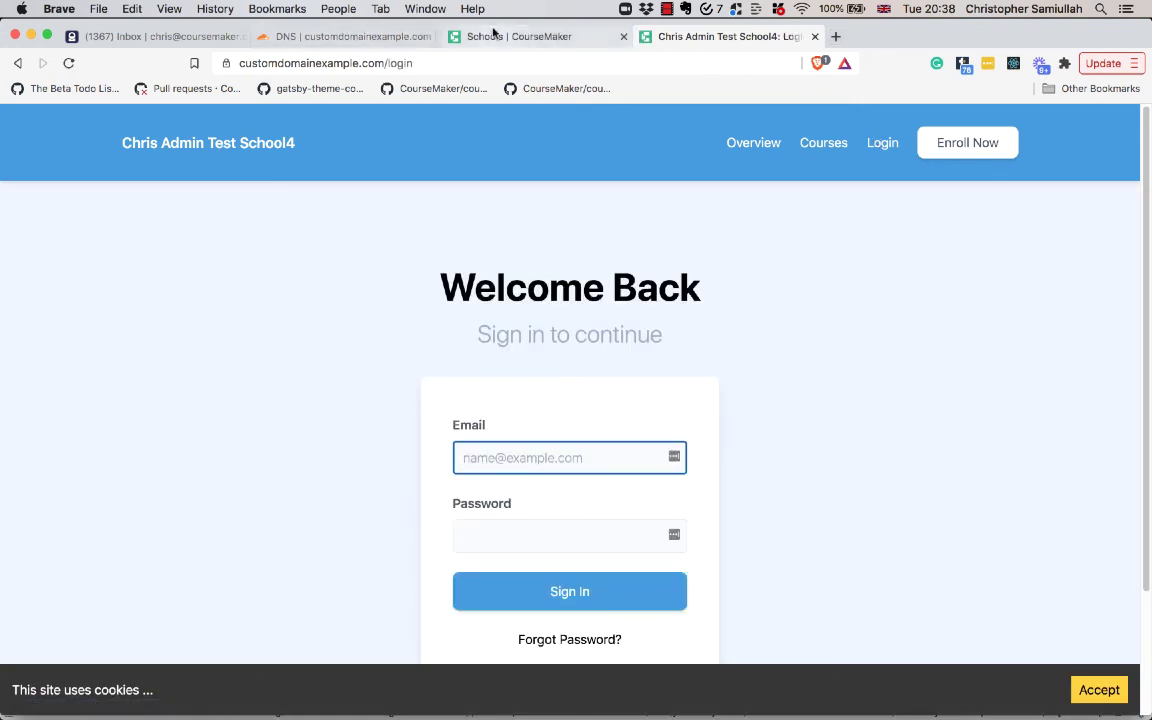
click(338, 37)
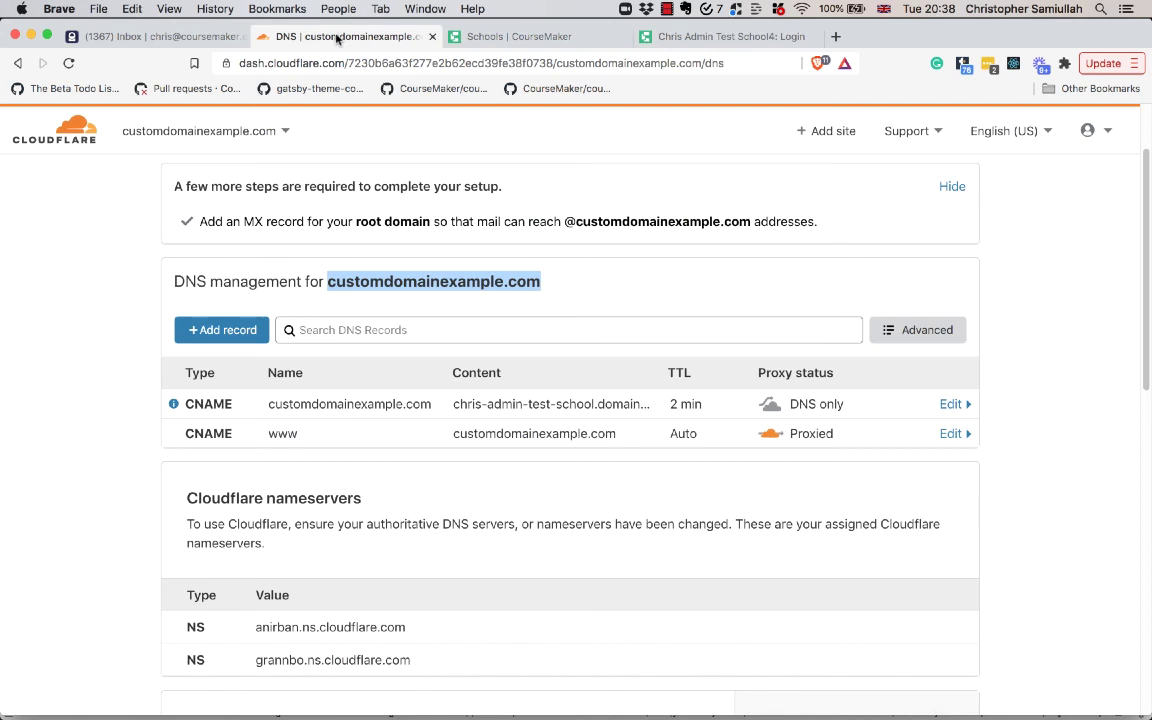